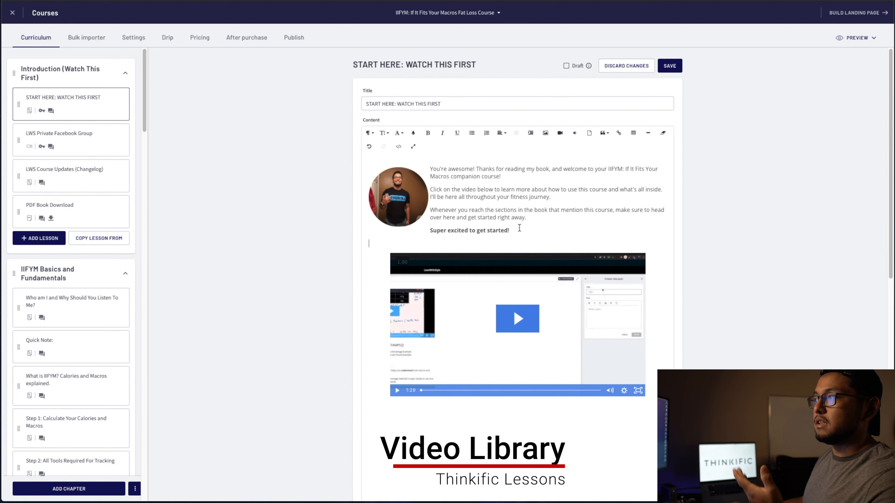
Add two blank lines below the bold "Super excited to get started!" line in the START HERE lesson content
click(503, 288)
click(559, 228)
key(Return)
key(Return)
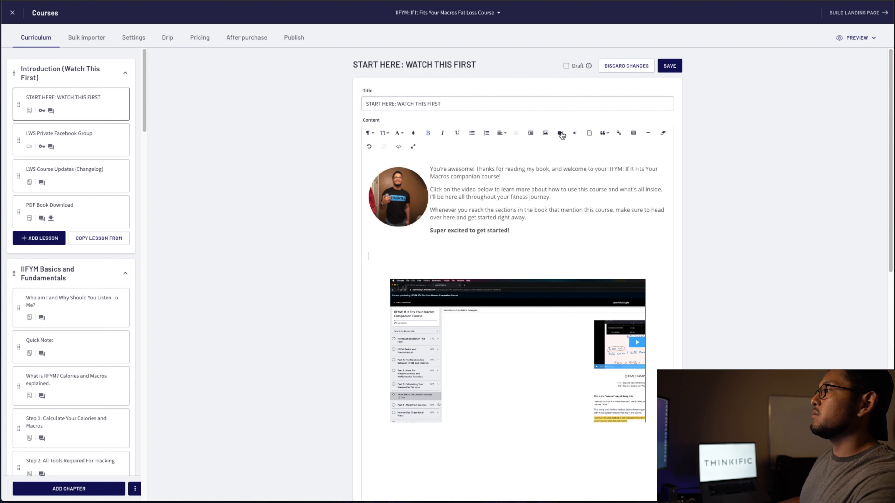
Open the lesson editor's video insertion options and browse the selectable library videos
click(560, 134)
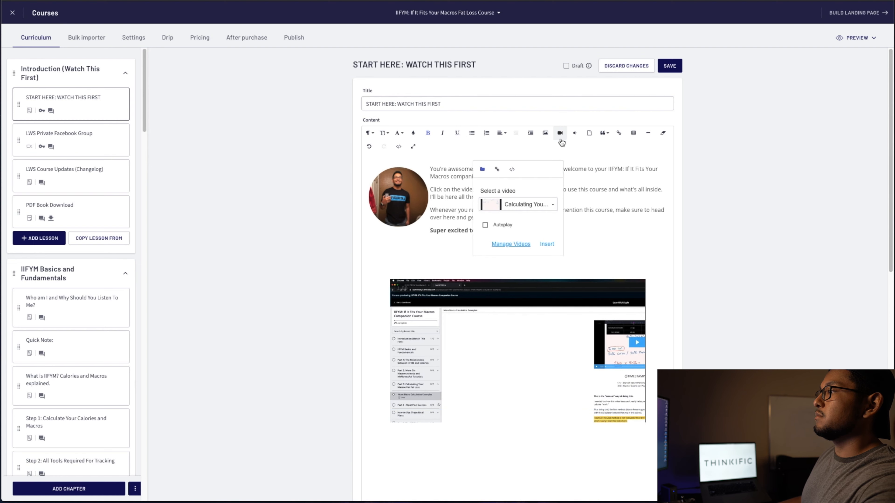
click(521, 209)
scroll(525, 247, down, 6)
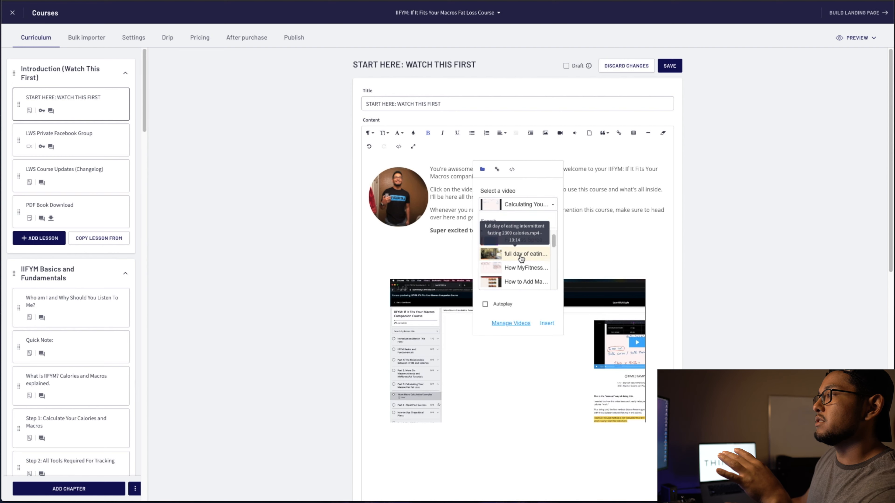
scroll(528, 261, up, 10)
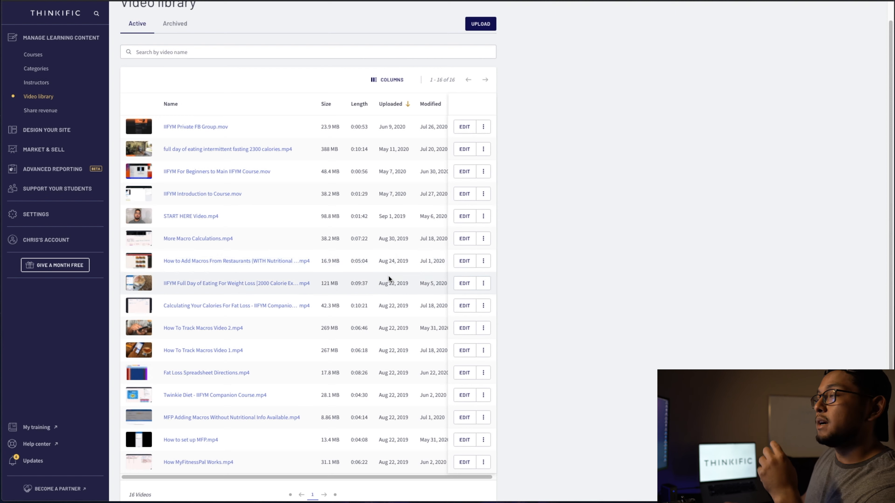
Look through the active videos in the video library
scroll(381, 275, up, 1)
scroll(370, 270, down, 2)
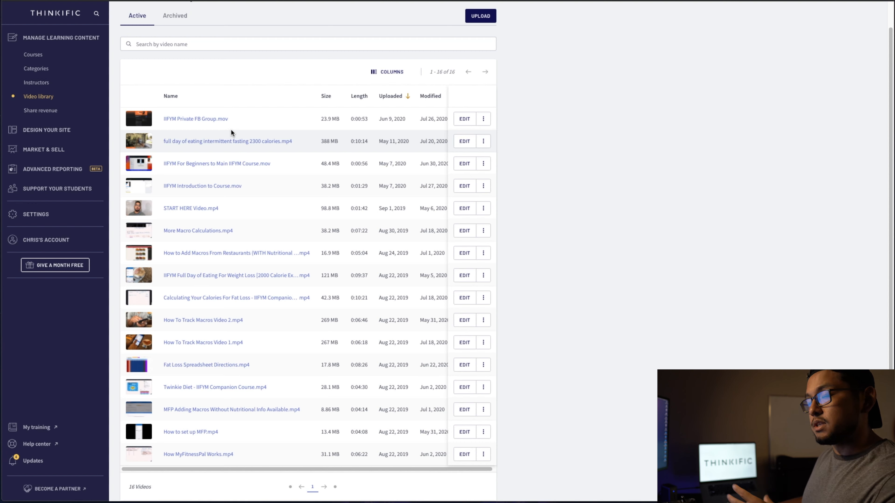
scroll(275, 354, down, 1)
scroll(295, 377, up, 2)
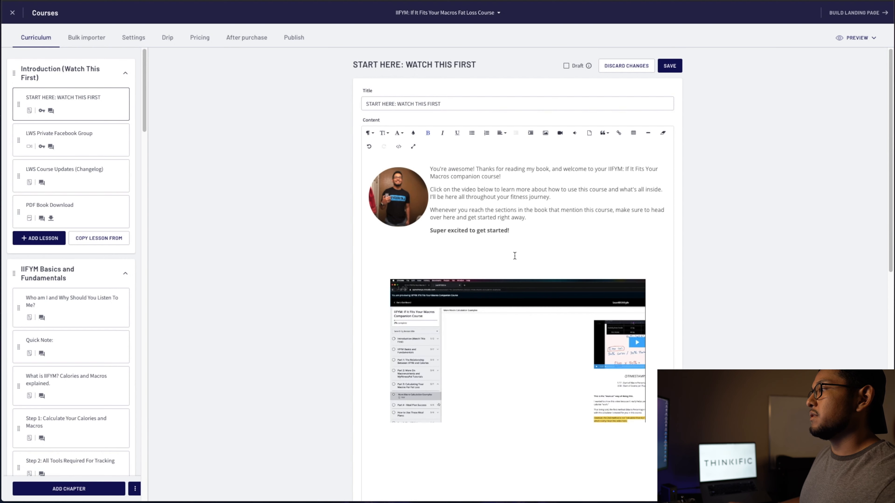
Insert a "How To Track" video from the library into the START HERE lesson content
click(560, 133)
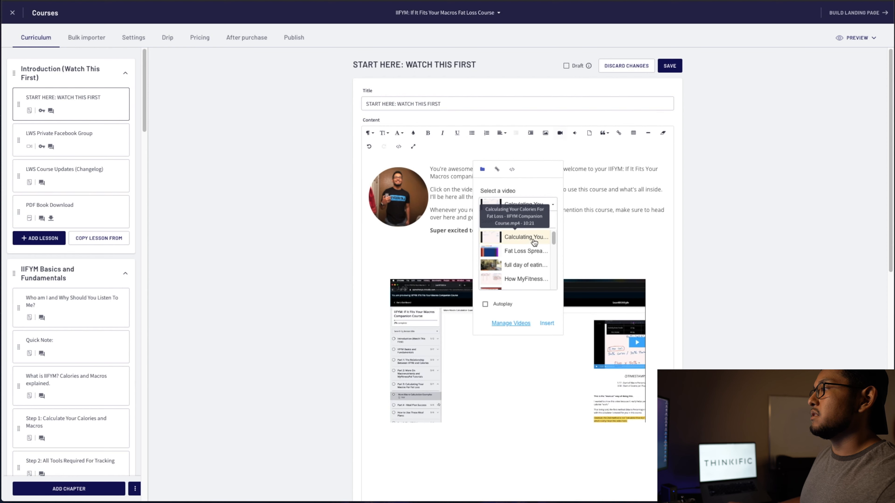
scroll(521, 254, down, 3)
click(494, 277)
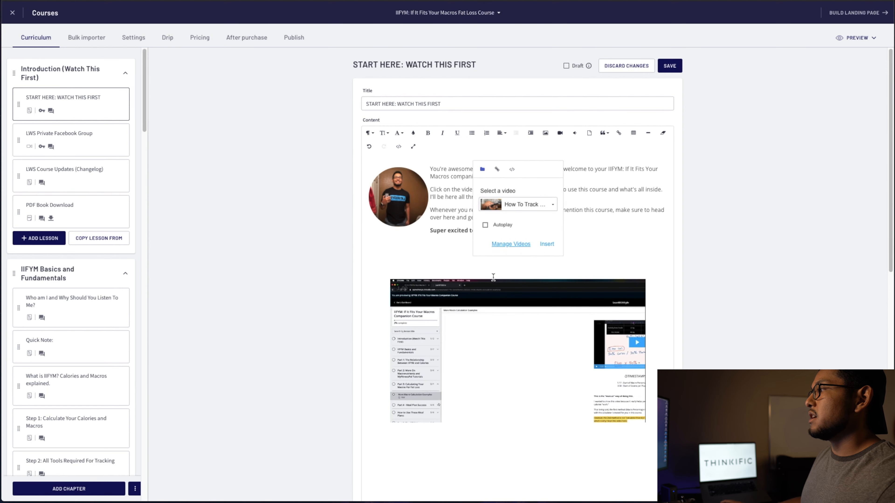
click(547, 244)
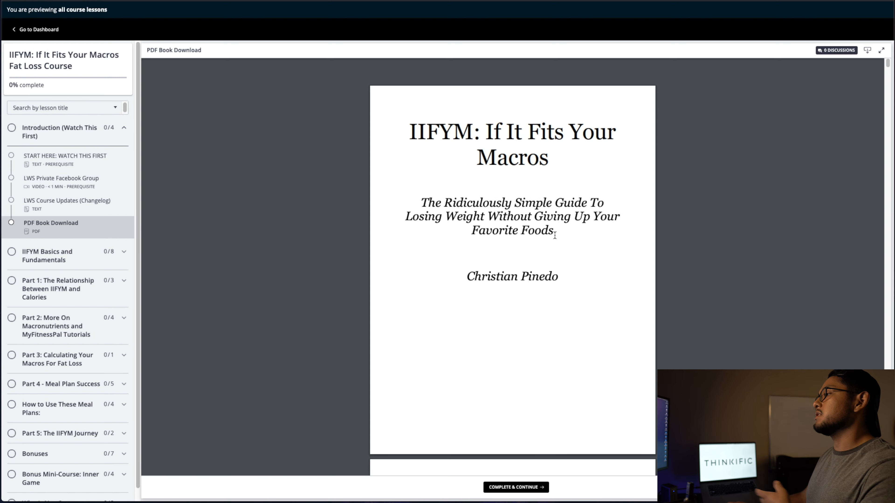
Examine the pages of the PDF Book Download lesson in the course preview
scroll(549, 232, down, 2)
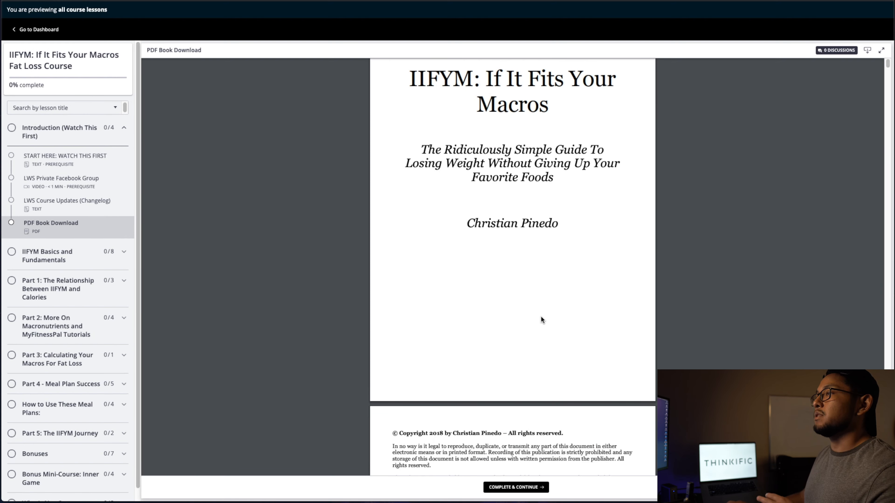
scroll(540, 315, down, 15)
scroll(578, 331, up, 15)
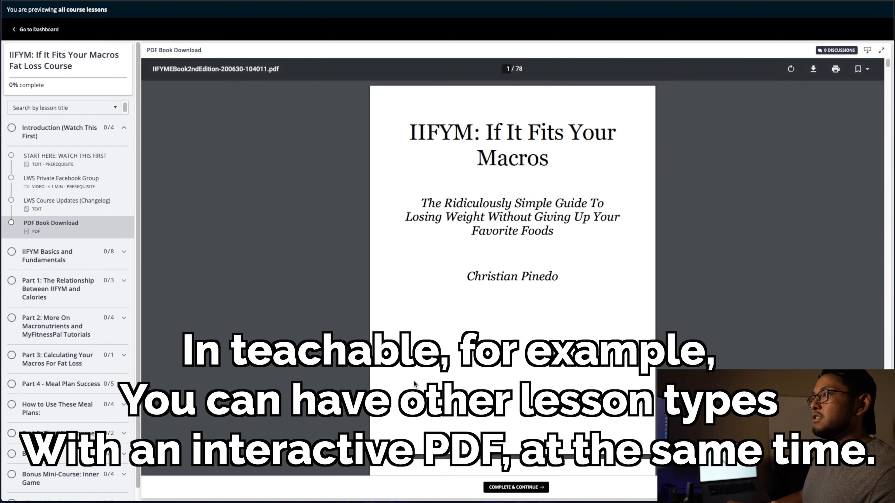
scroll(414, 384, down, 10)
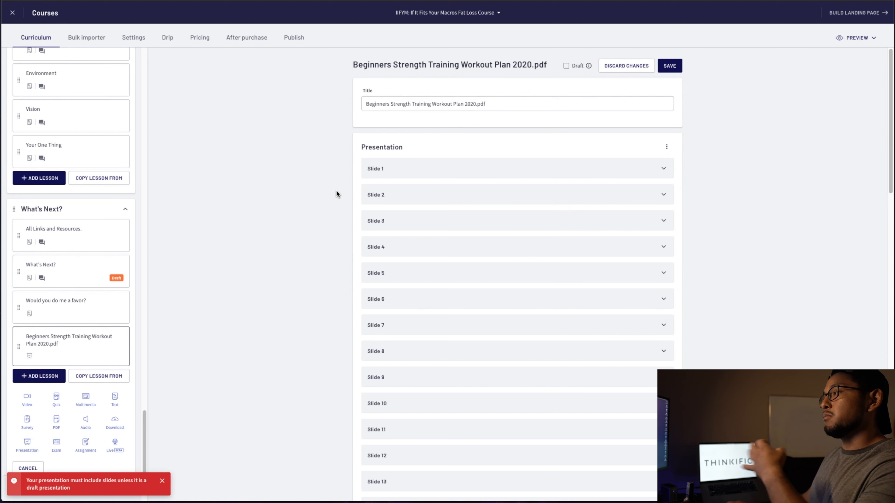
Look through the slide list of the Beginners Strength Training Workout Plan 2020.pdf presentation lesson
scroll(431, 324, down, 20)
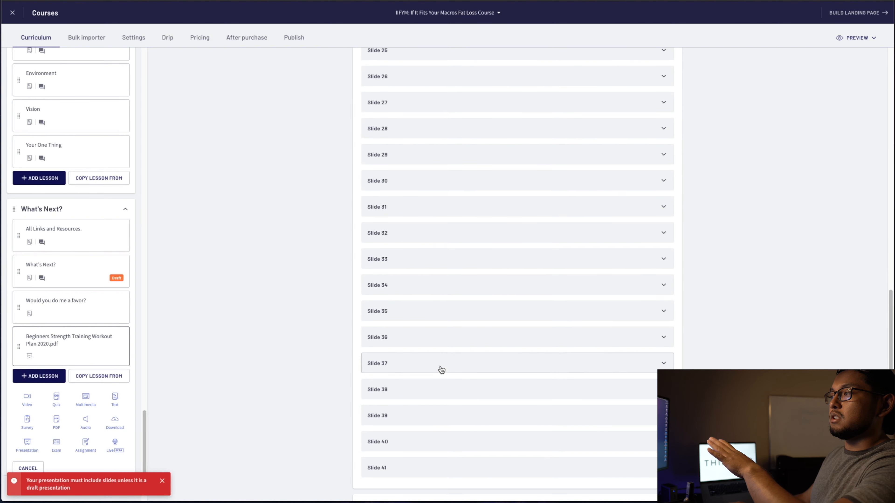
scroll(438, 368, up, 15)
scroll(444, 376, up, 16)
scroll(442, 335, down, 4)
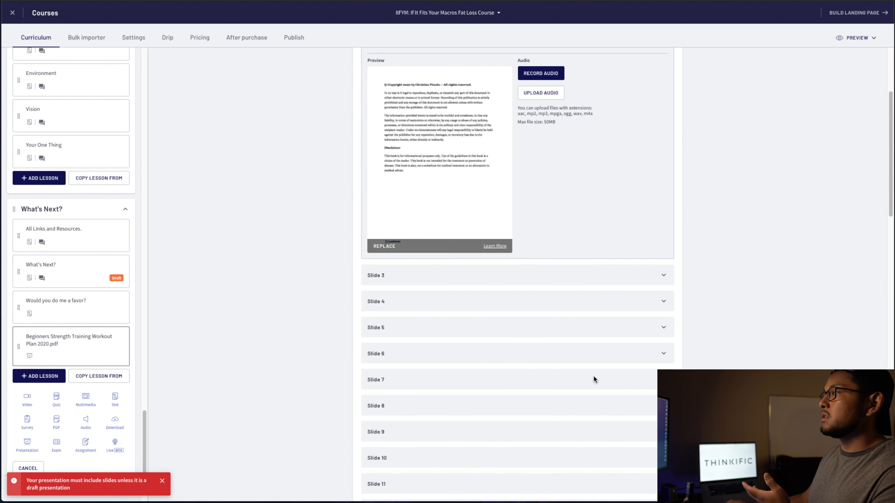
Expand slides 3 and 1 to examine their previews and audio options, and view the presentation in the course preview
click(451, 299)
scroll(453, 302, up, 5)
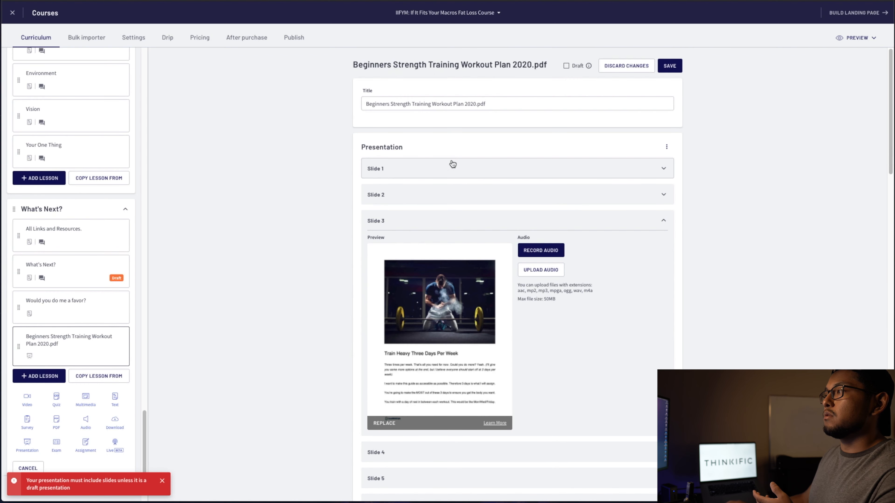
click(456, 169)
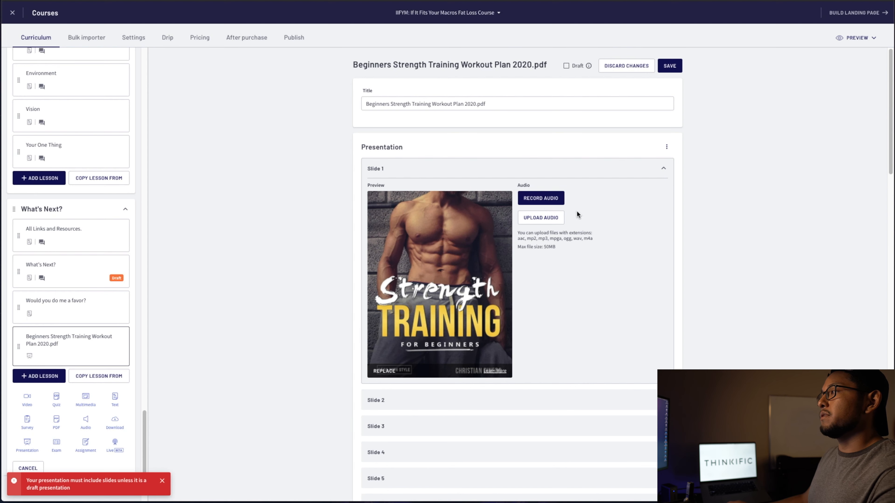
click(550, 204)
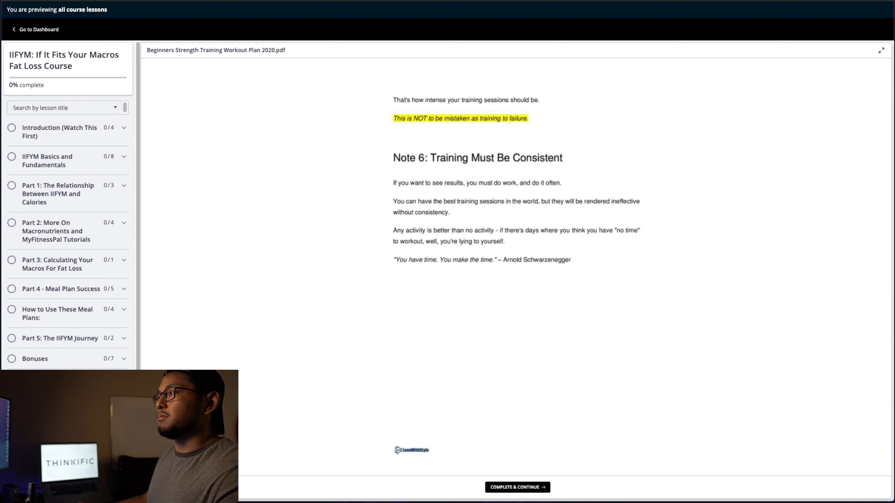
click(182, 488)
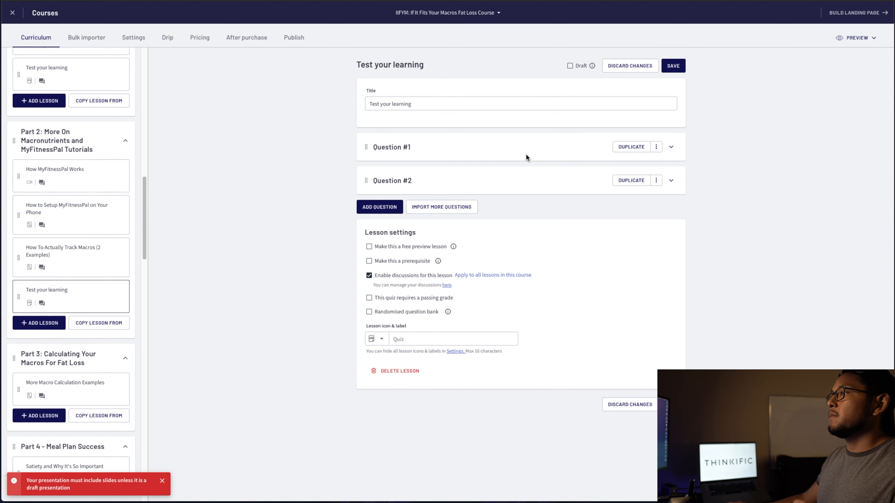
Expand Question #1 of the Part 2 "Test your learning" quiz and check its available question types
drag(447, 105, 91, 128)
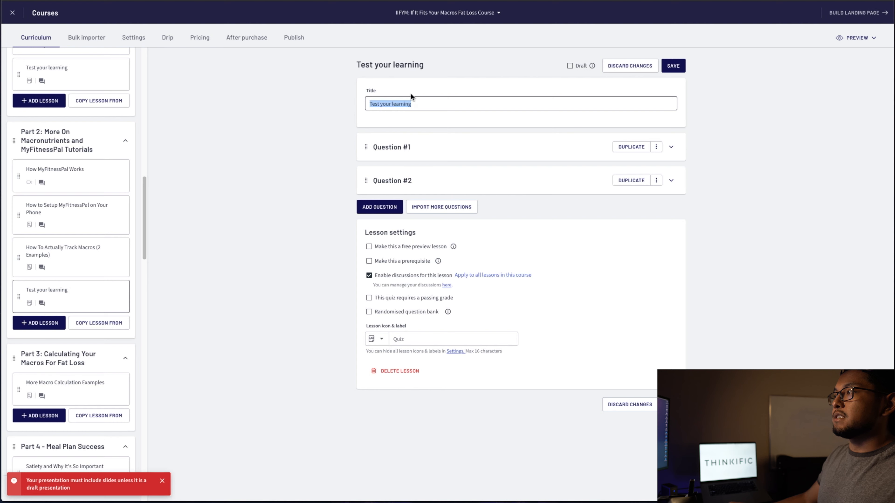
drag(426, 68, 355, 67)
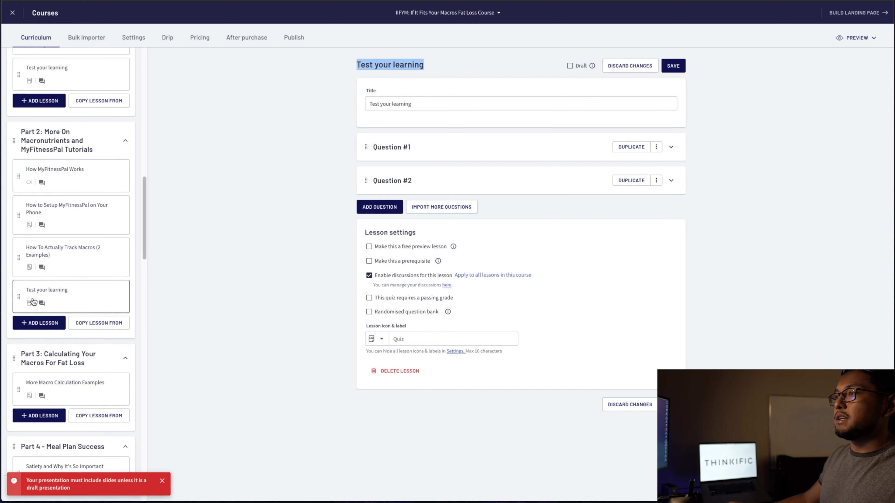
click(671, 147)
click(402, 174)
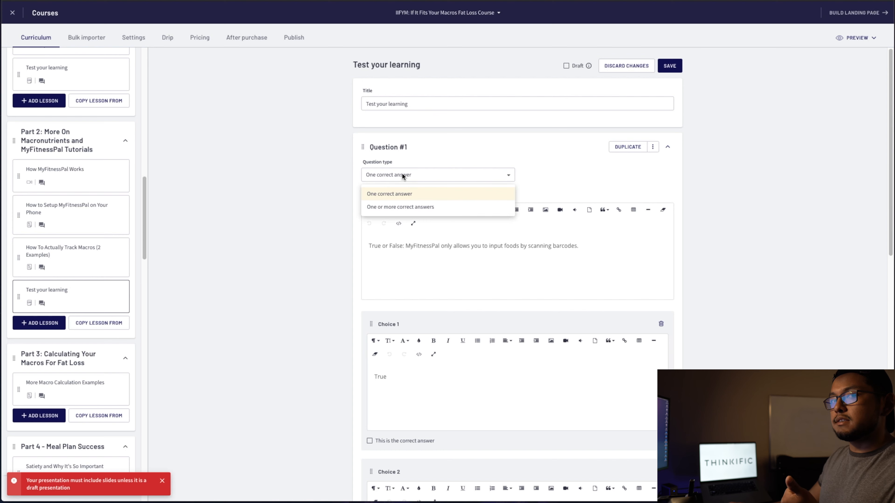
click(485, 176)
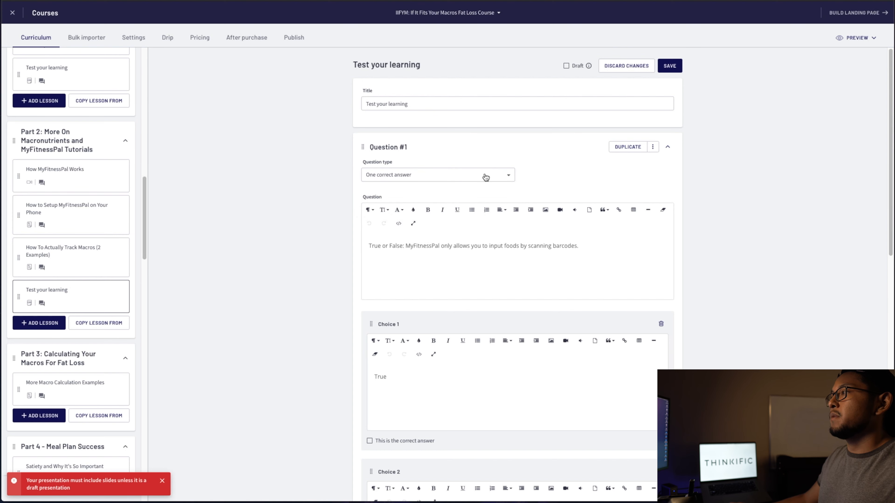
Examine the question text of Question #1 in the quiz editor
click(458, 287)
scroll(458, 288, down, 1)
drag(370, 225, 529, 222)
click(577, 222)
scroll(571, 282, down, 4)
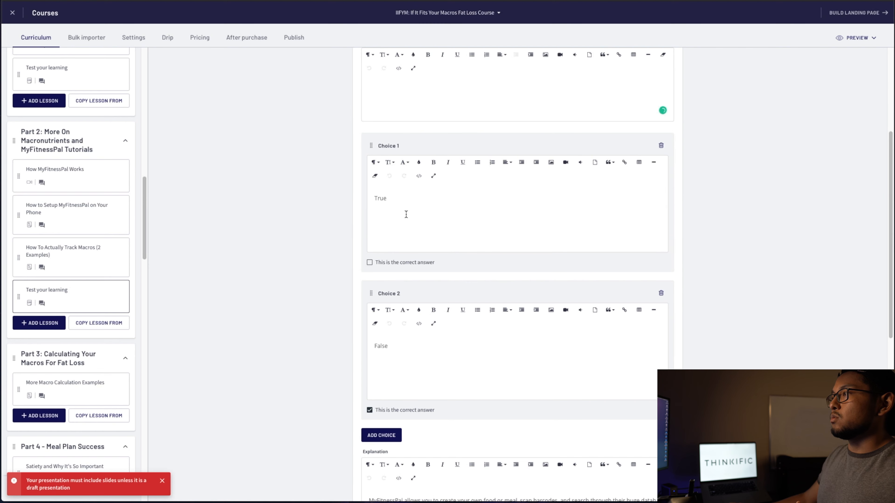
Examine Question #1's answer choices, correct-answer settings and explanation
triple_click(406, 214)
triple_click(409, 348)
scroll(409, 349, down, 1)
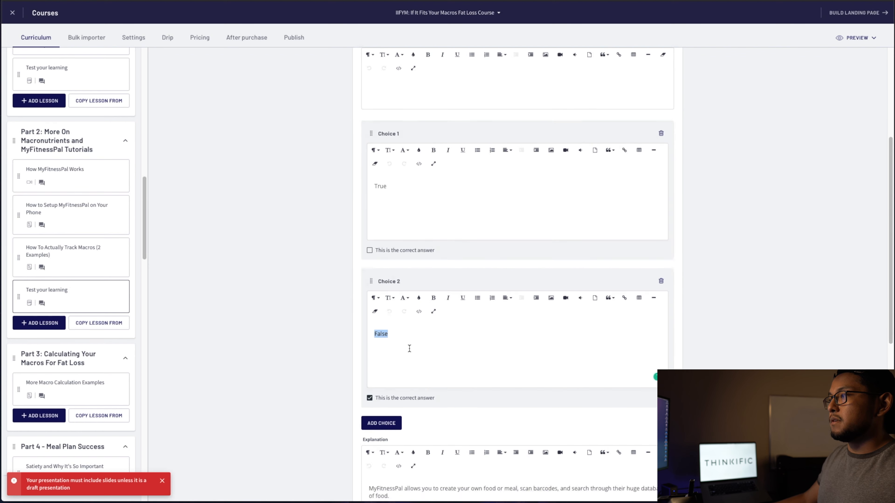
scroll(355, 240, down, 5)
scroll(379, 292, up, 5)
click(343, 321)
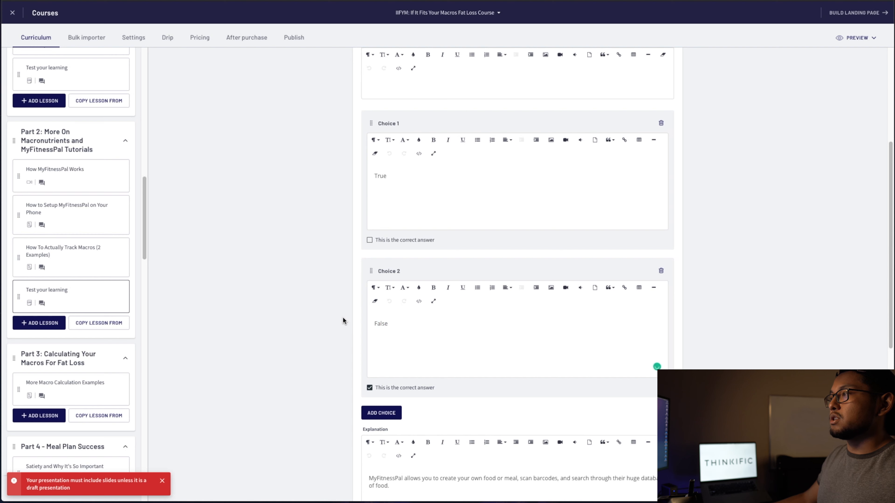
scroll(344, 321, down, 1)
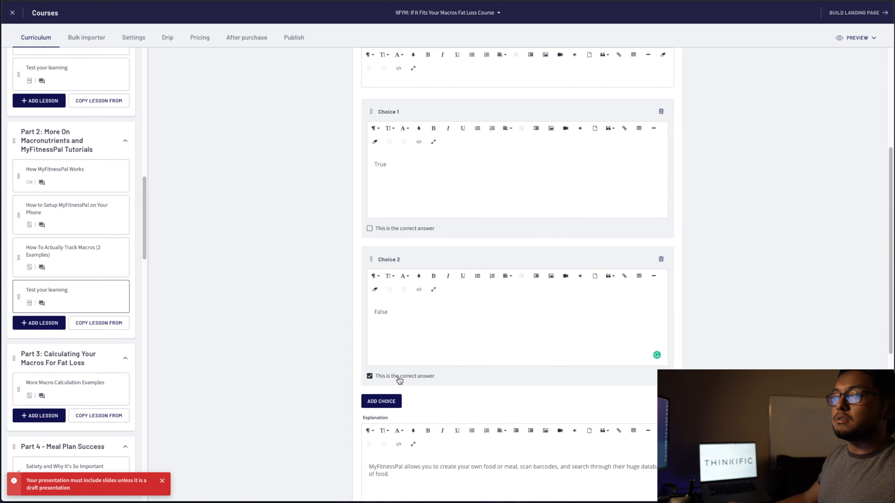
scroll(399, 380, down, 1)
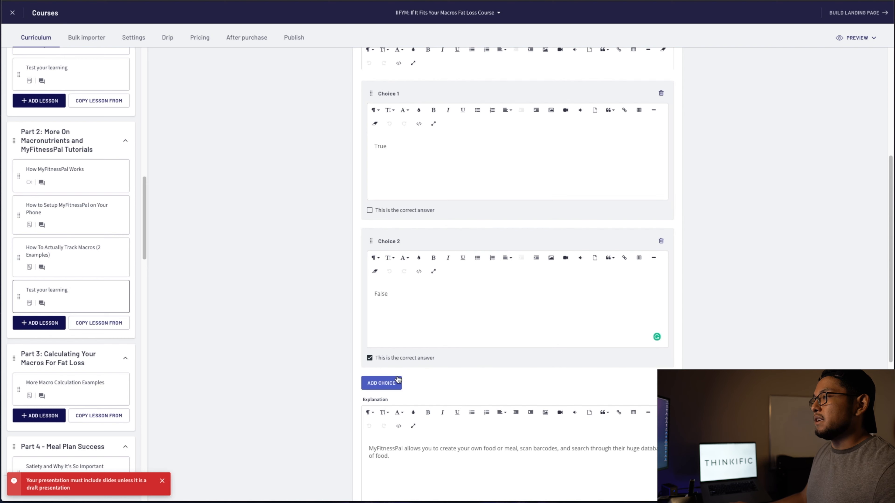
scroll(388, 363, down, 4)
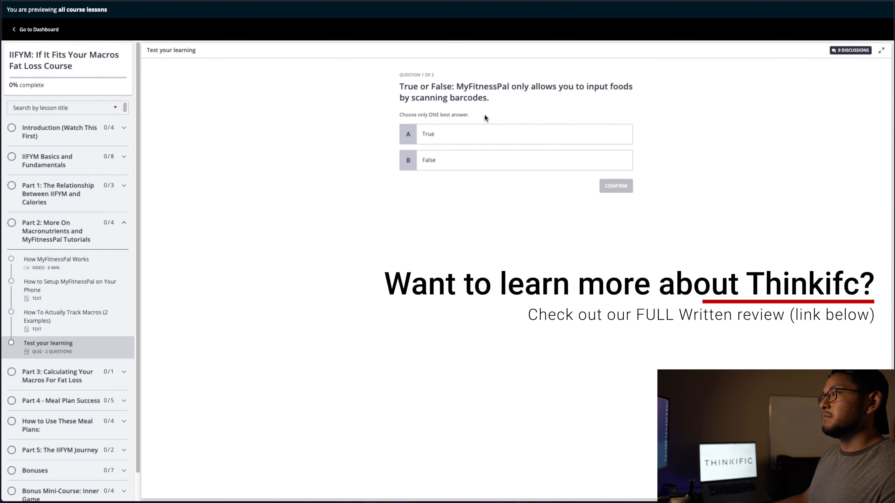
Answer the first question of the previewed quiz with False, read its explanation and continue to the second question
drag(485, 118, 400, 84)
click(399, 83)
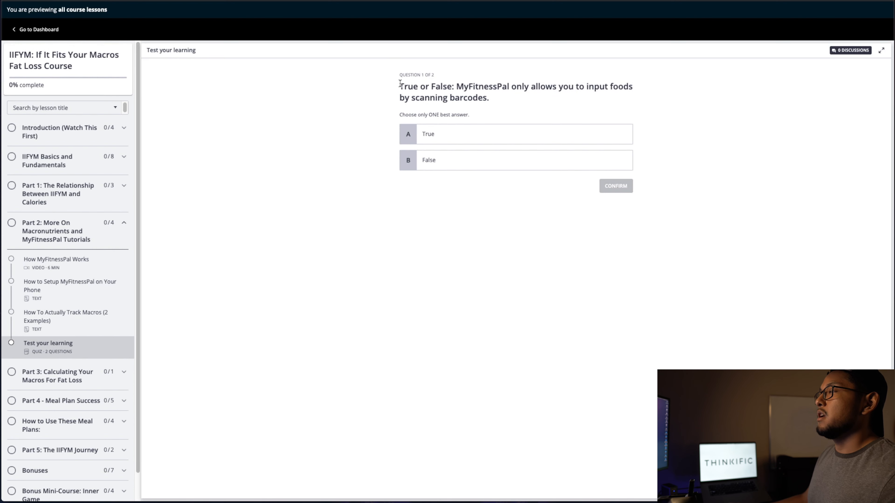
click(428, 157)
click(631, 187)
mouse_move(553, 222)
mouse_down()
mouse_move(405, 191)
mouse_move(555, 212)
mouse_up()
click(405, 191)
click(555, 213)
click(627, 245)
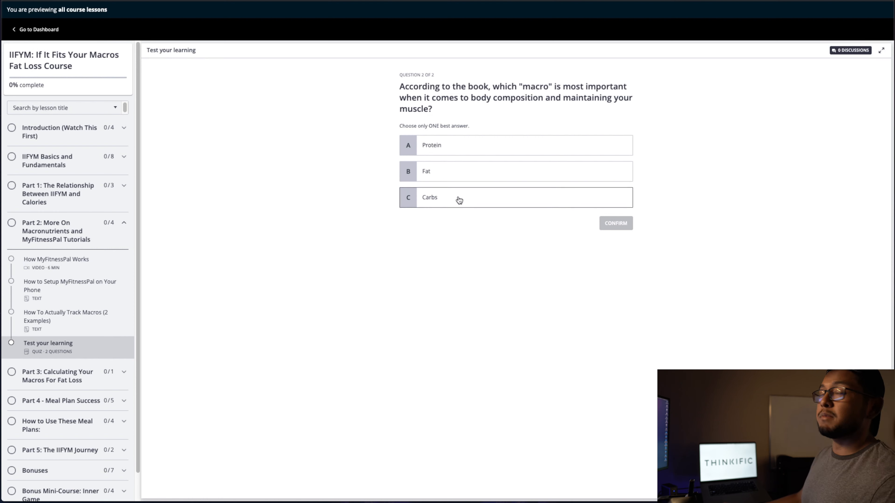
Submit Fat as the answer to the second quiz question and read the feedback
click(447, 175)
click(621, 221)
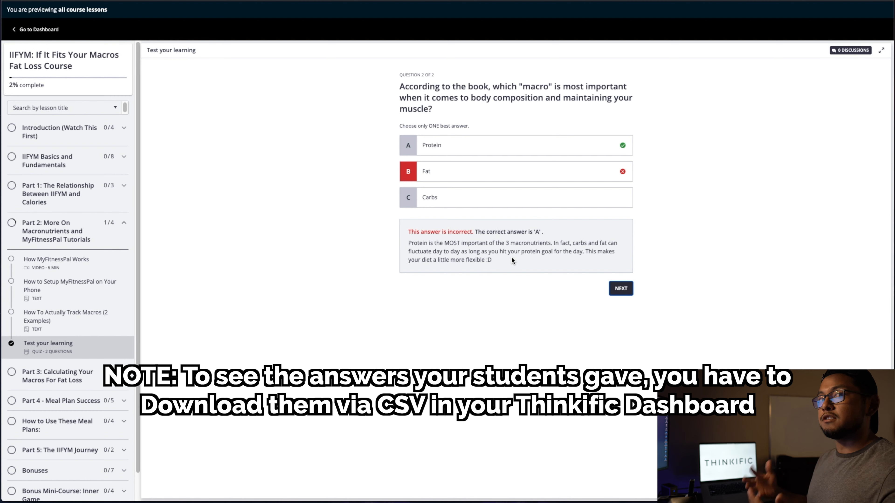
drag(505, 231, 541, 234)
drag(494, 261, 409, 236)
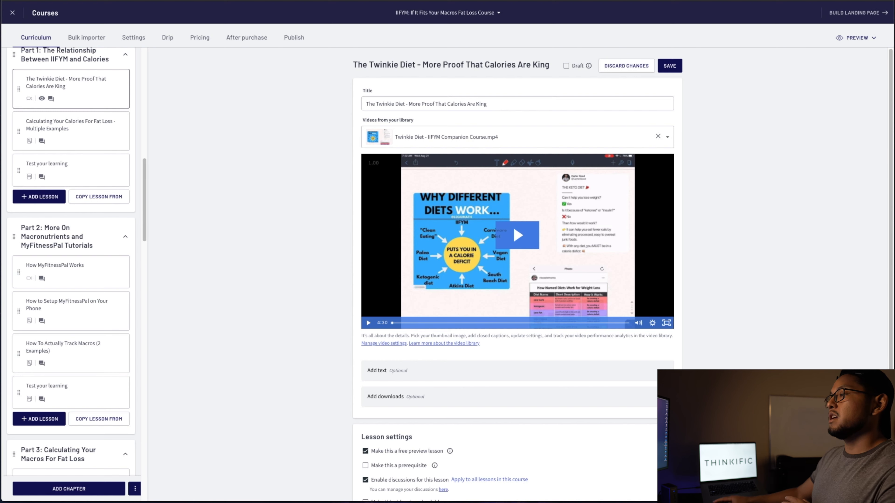
Examine the lesson settings of The Twinkie Diet video lesson, including the free preview option
scroll(379, 281, down, 4)
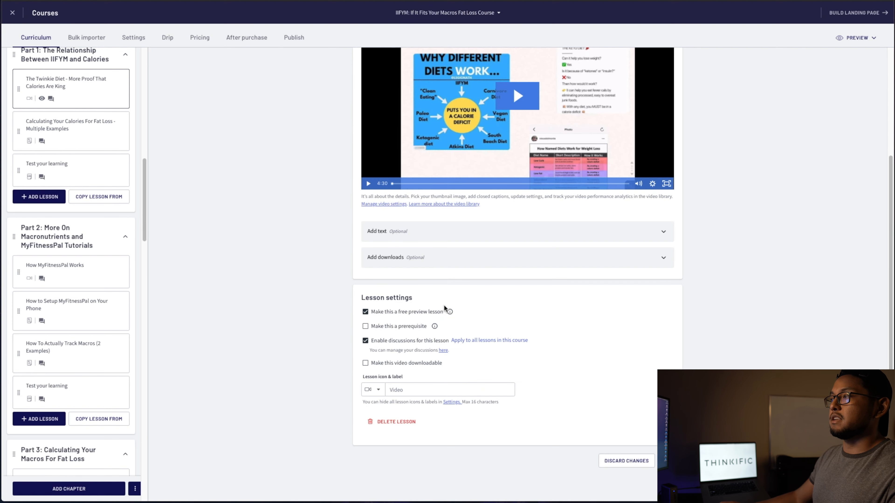
mouse_move(449, 313)
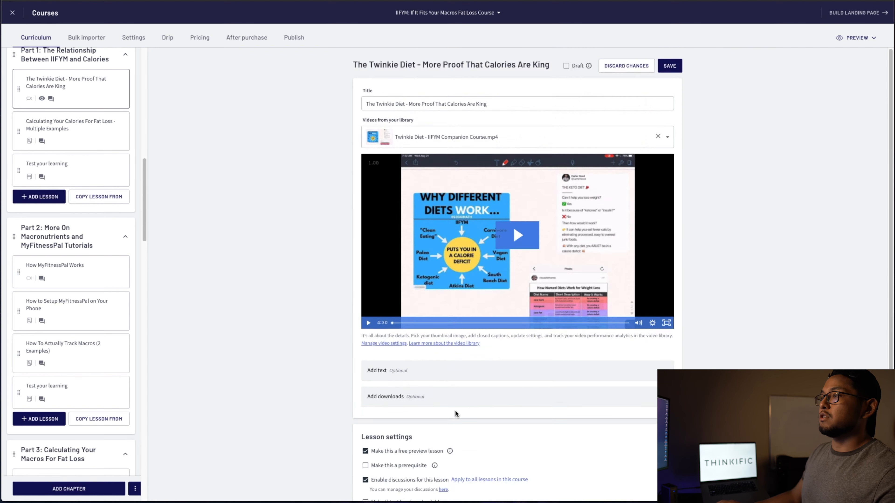
scroll(455, 412, down, 4)
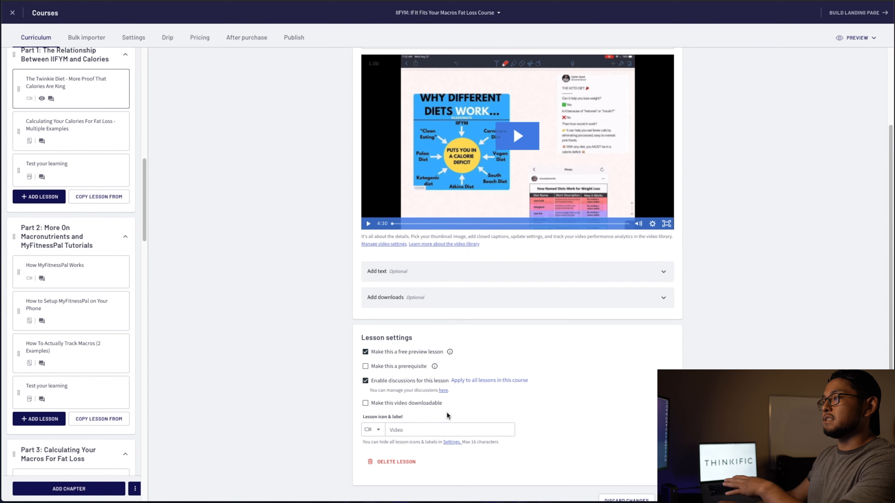
Examine the drip release days across the course's lessons and open the required video completion percentage for editing
scroll(446, 412, up, 3)
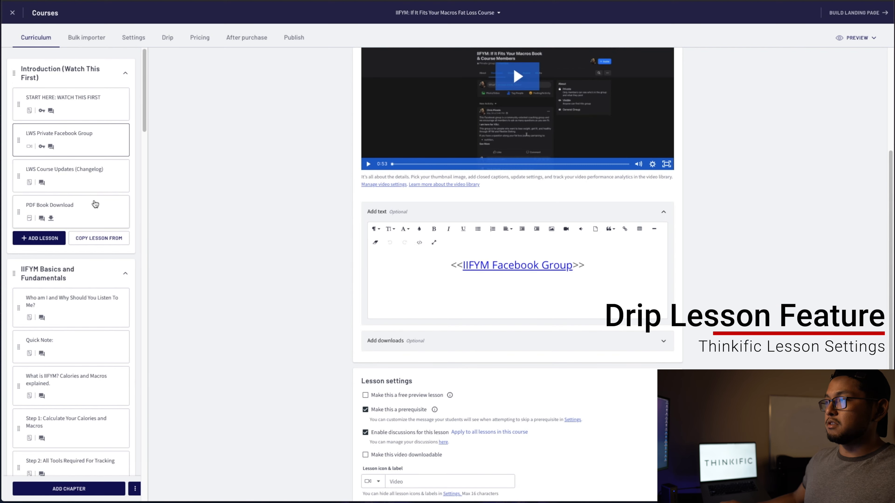
click(174, 44)
click(442, 319)
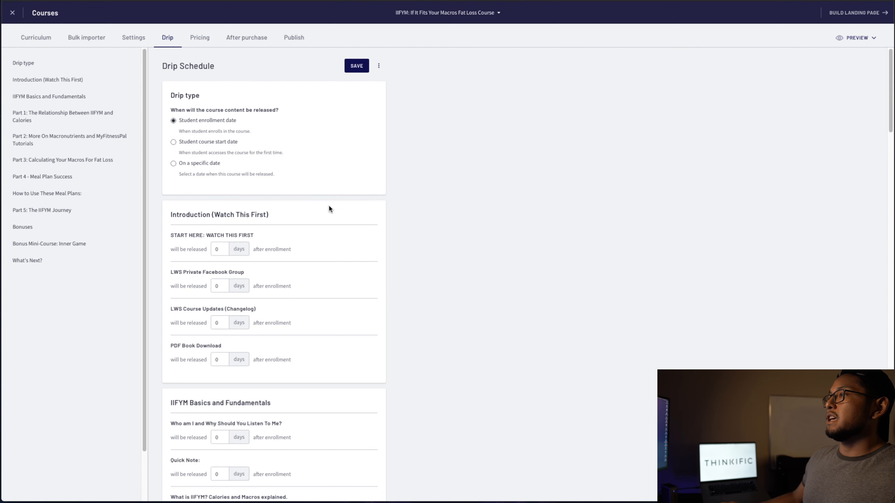
scroll(222, 305, down, 2)
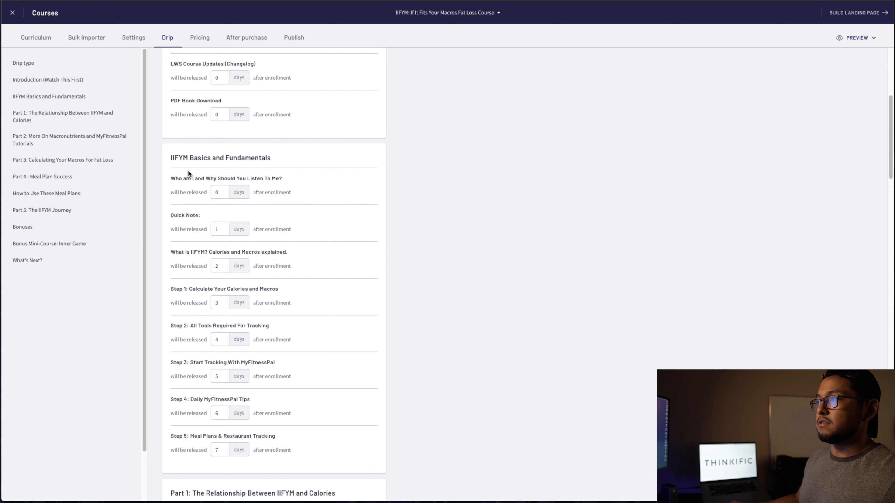
drag(184, 180, 303, 182)
click(332, 219)
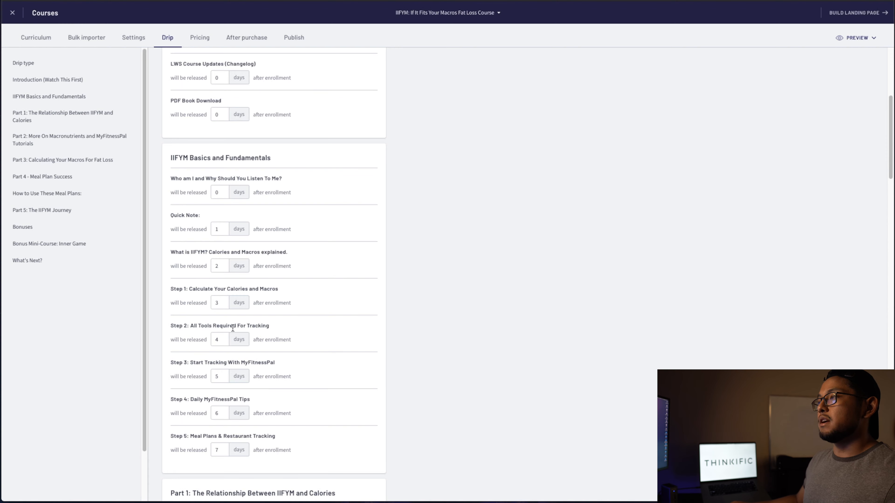
scroll(219, 289, down, 10)
scroll(245, 332, down, 20)
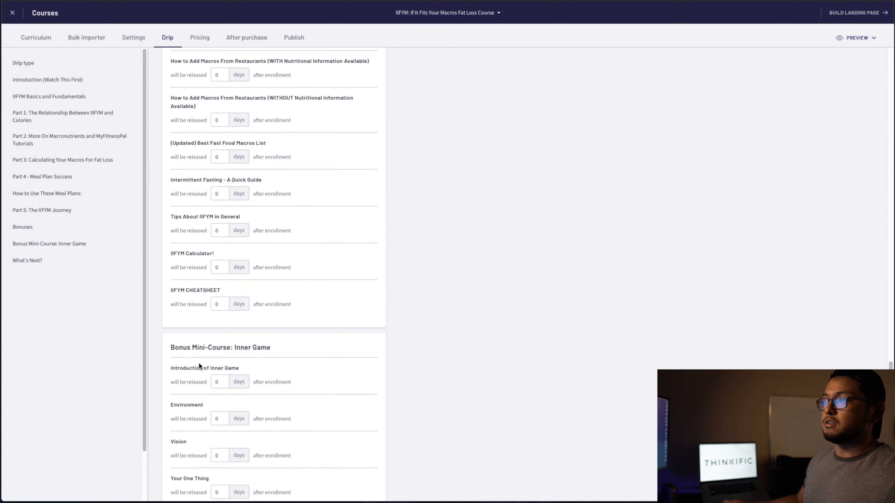
scroll(203, 364, up, 20)
scroll(211, 372, down, 6)
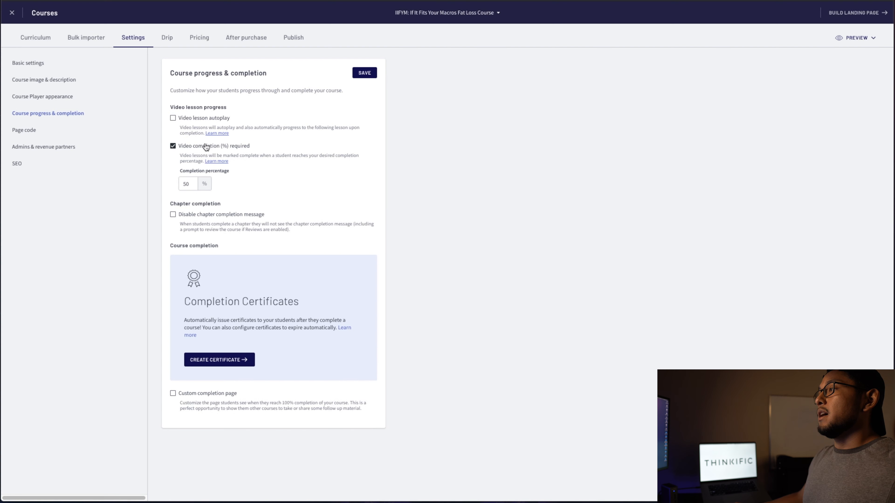
click(188, 184)
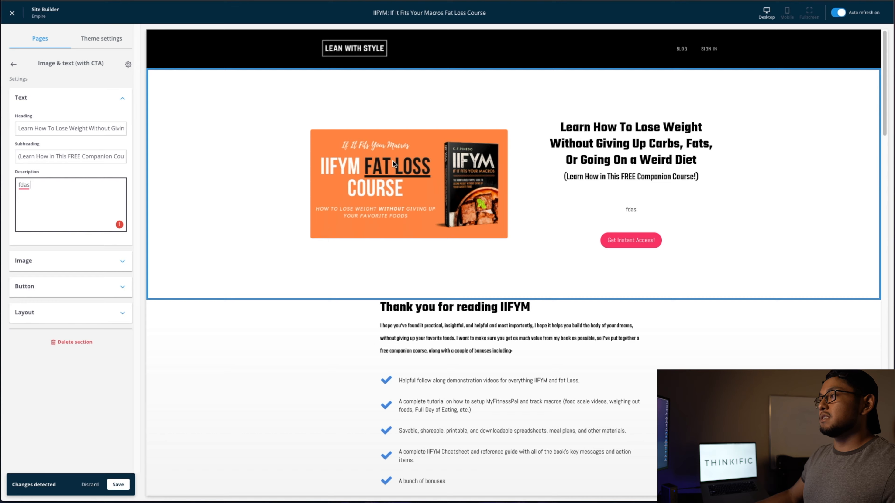
Replace the description of the landing page's image and text section with "this is a sample description"
scroll(394, 164, down, 20)
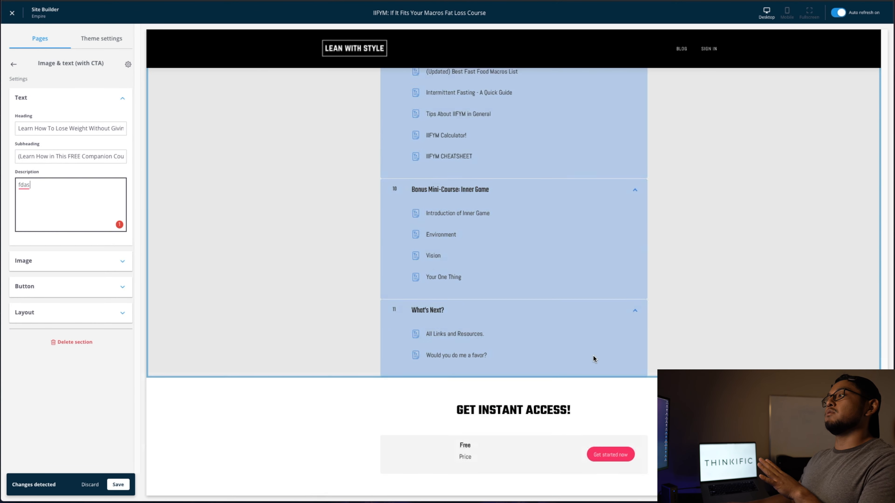
scroll(595, 360, down, 2)
scroll(700, 363, up, 10)
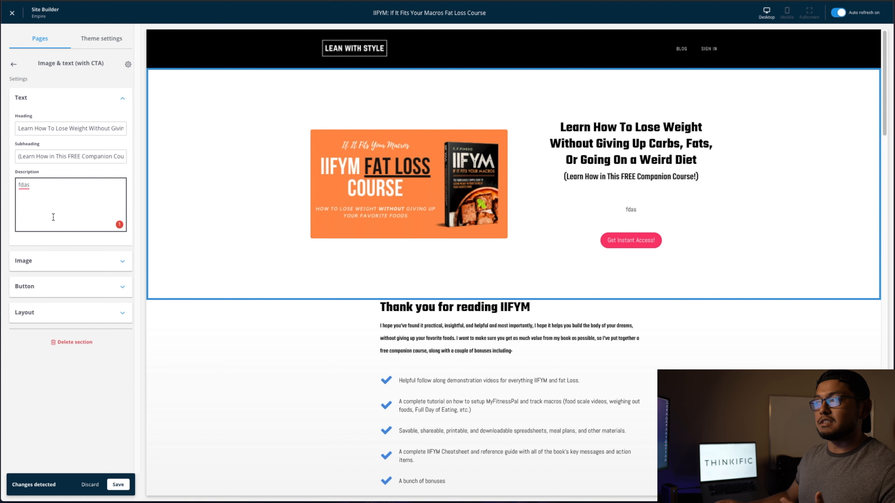
key(ctrl+a)
key(BackSpace)
click(203, 192)
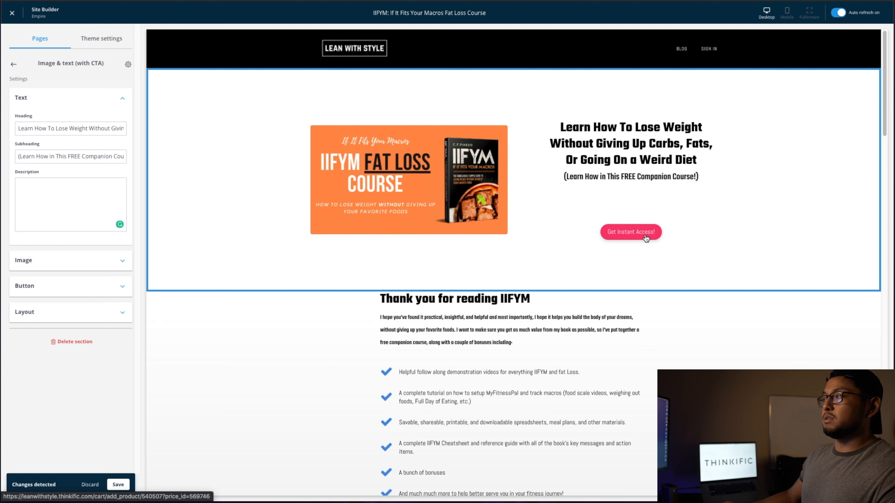
click(105, 221)
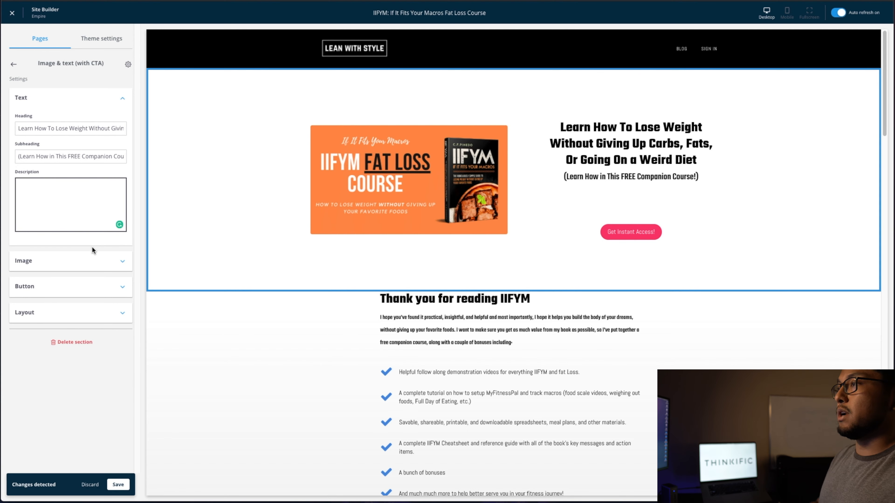
text(this is a sample description)
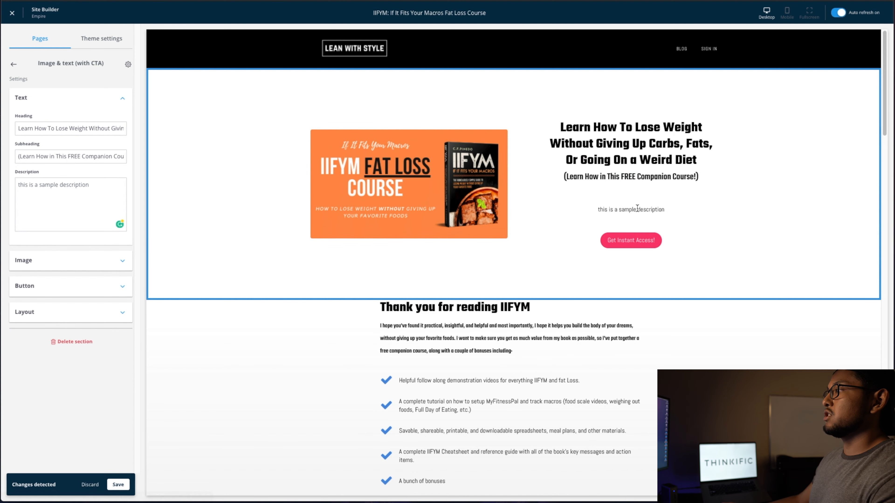
click(103, 193)
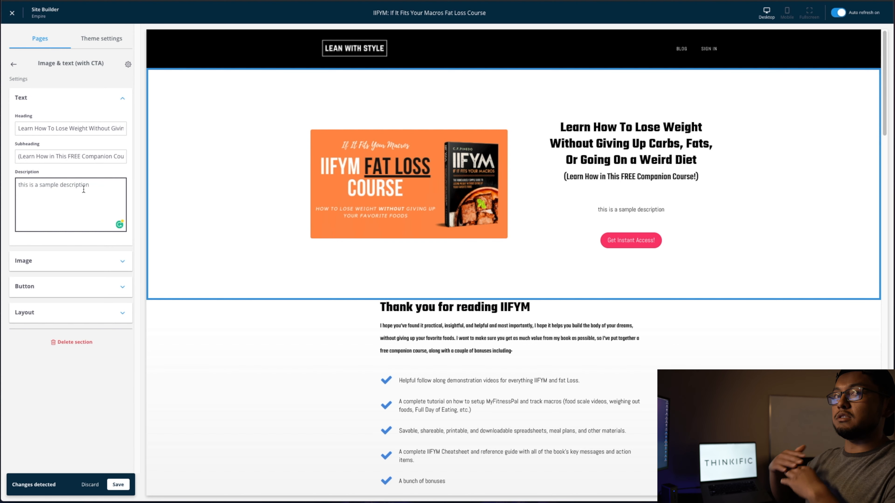
Review the image, button and layout options of the image and text section, including the Secondary button type
click(57, 268)
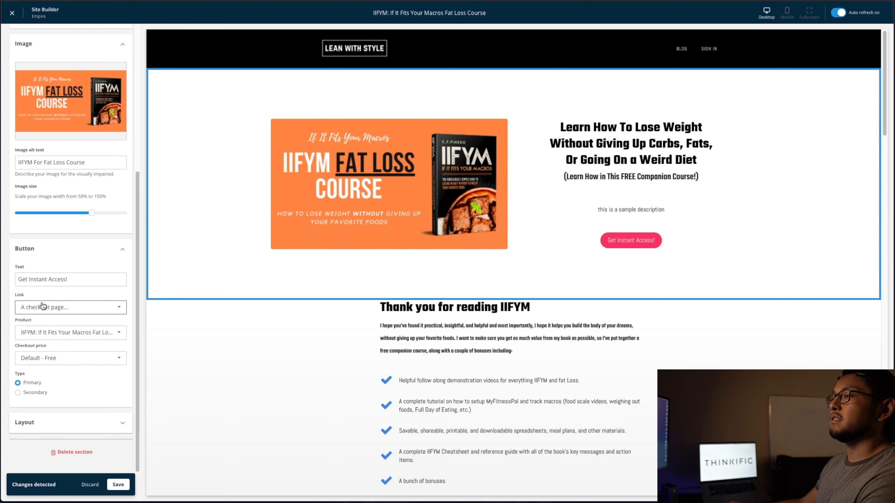
click(18, 393)
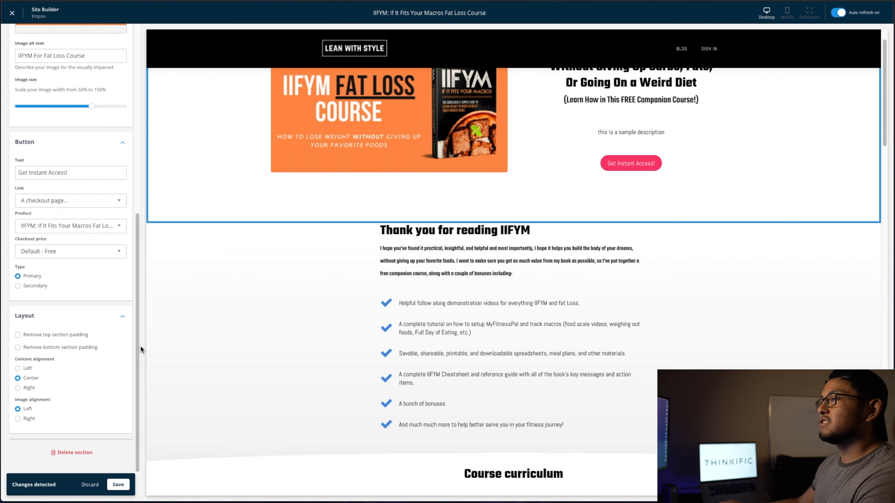
scroll(89, 331, up, 4)
scroll(88, 332, up, 5)
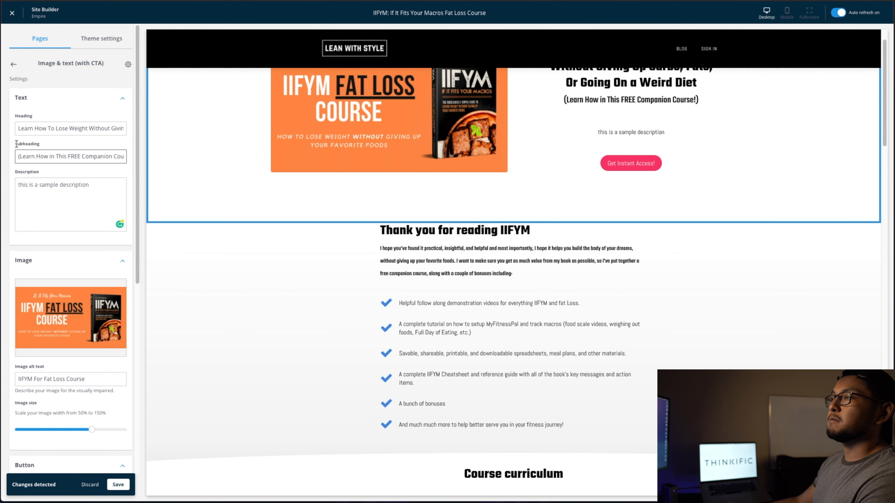
Open the primary button's background color for editing in the theme's color settings
click(16, 69)
click(114, 40)
click(116, 96)
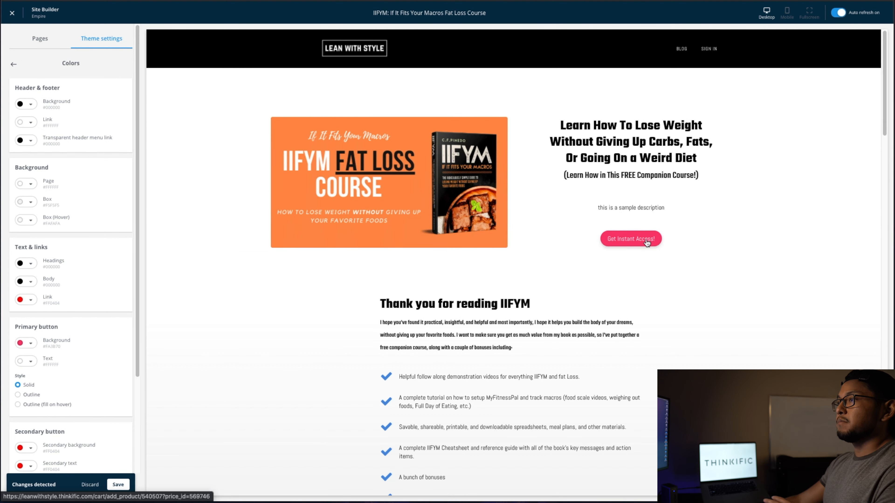
click(29, 347)
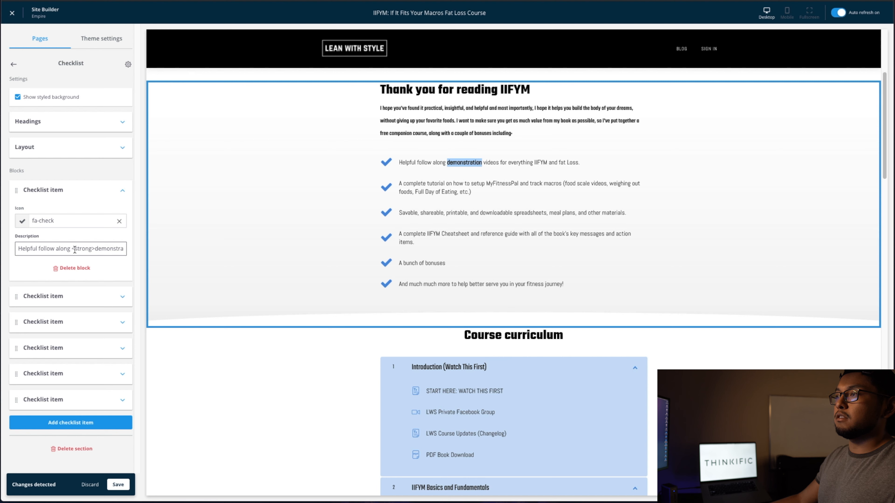
Remove the opening and closing strong tags around "demonstration" in the first checklist item's description
drag(72, 250, 94, 247)
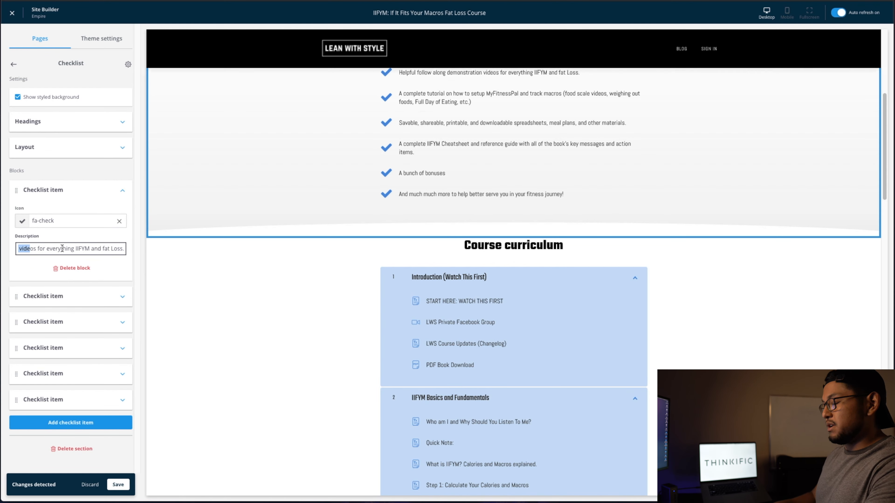
key(Left)
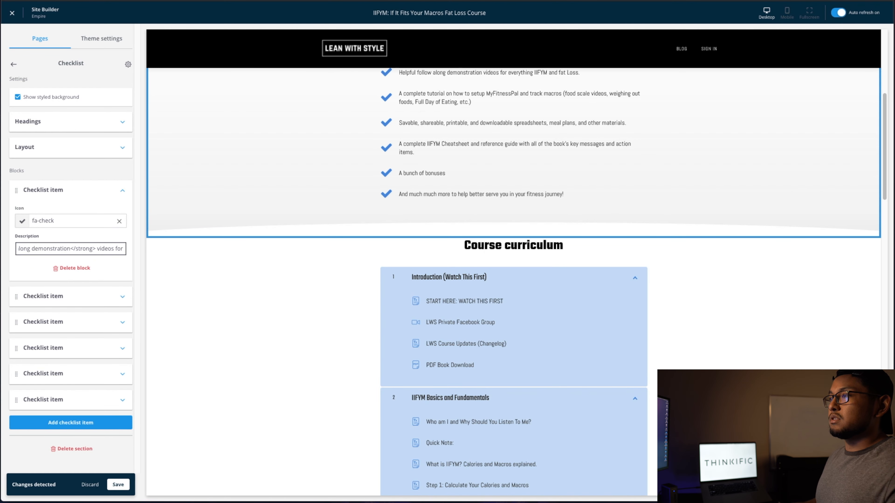
key(shift+Right)
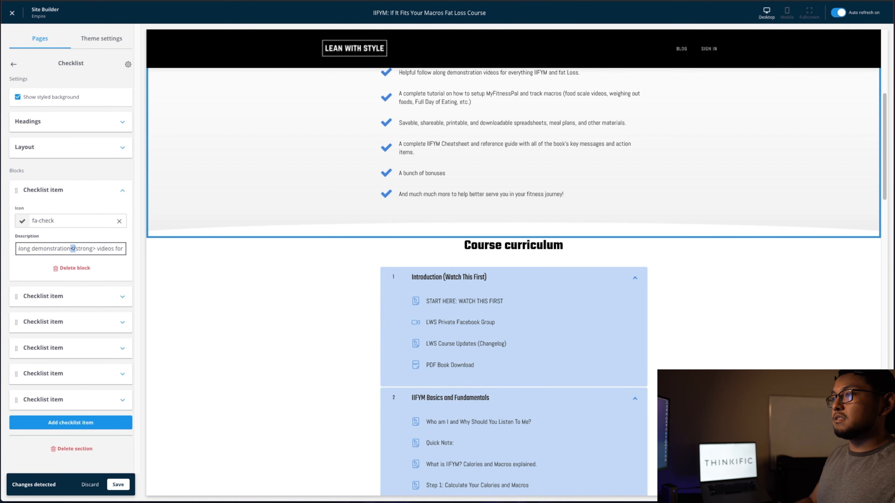
key(shift+Right)
key(shift+Right)
key(shift+Right)
key(shift+Right)
key(shift+Right)
key(shift+Right)
key(shift+Right)
key(BackSpace)
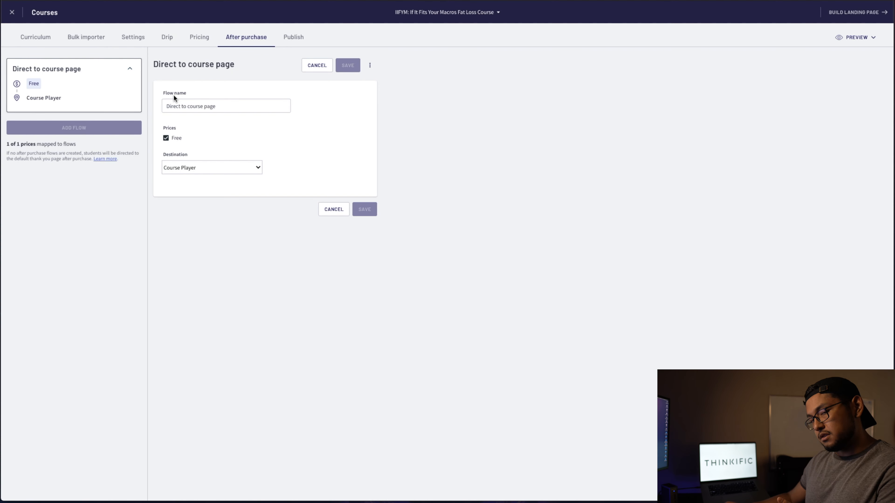
Set the destination of the Direct to course page flow to Custom URL and open its URL for editing
click(185, 168)
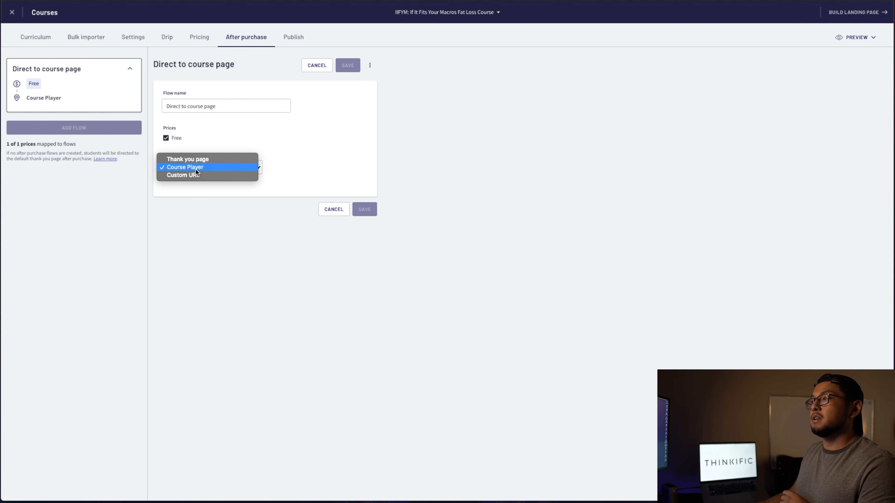
click(214, 175)
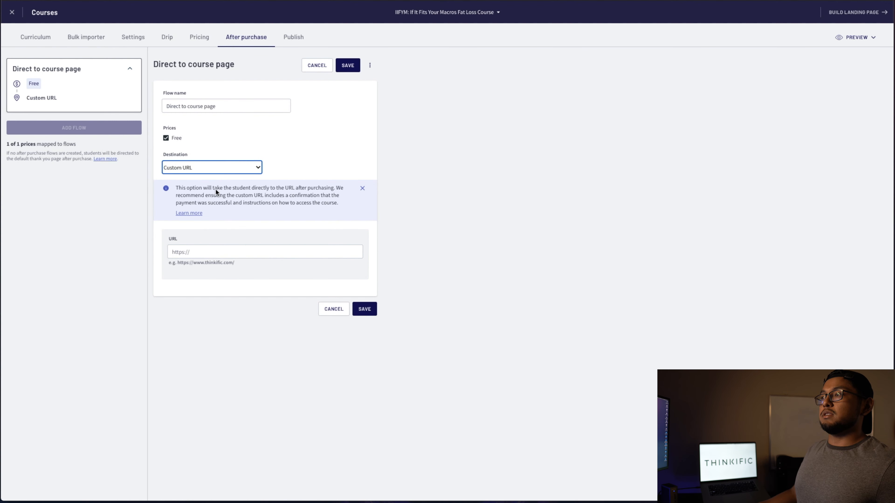
click(203, 251)
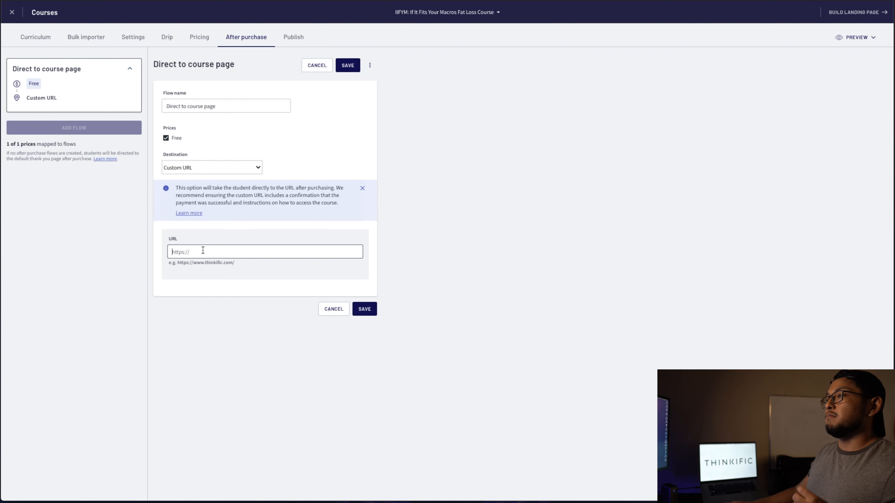
Set the flow's destination to Thank you page, enabling custom thank you messaging and the upsell of additional products
click(194, 170)
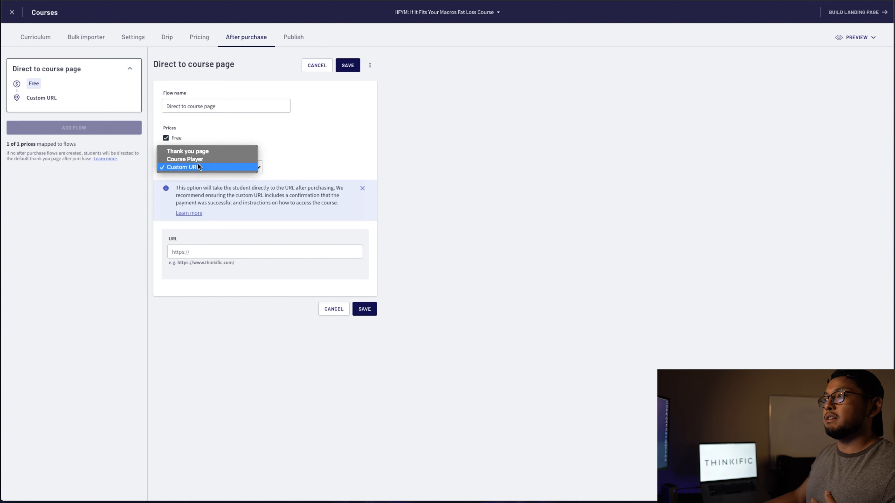
click(203, 152)
click(170, 192)
click(233, 269)
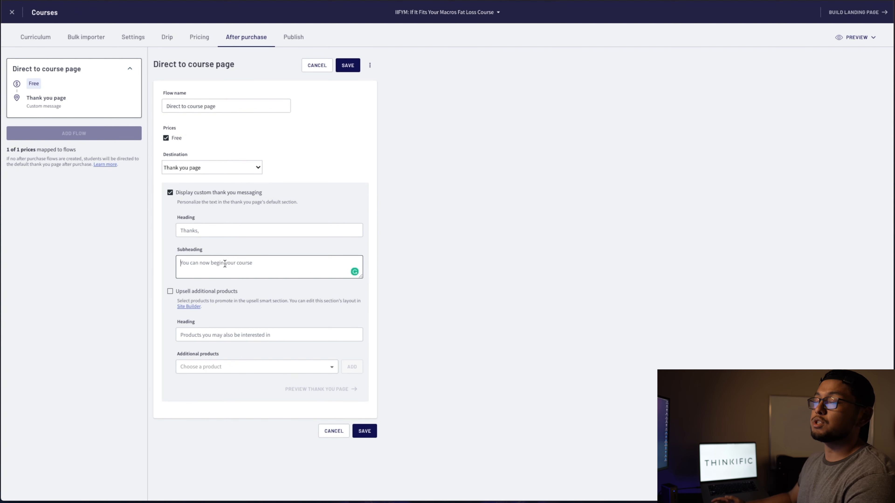
click(228, 226)
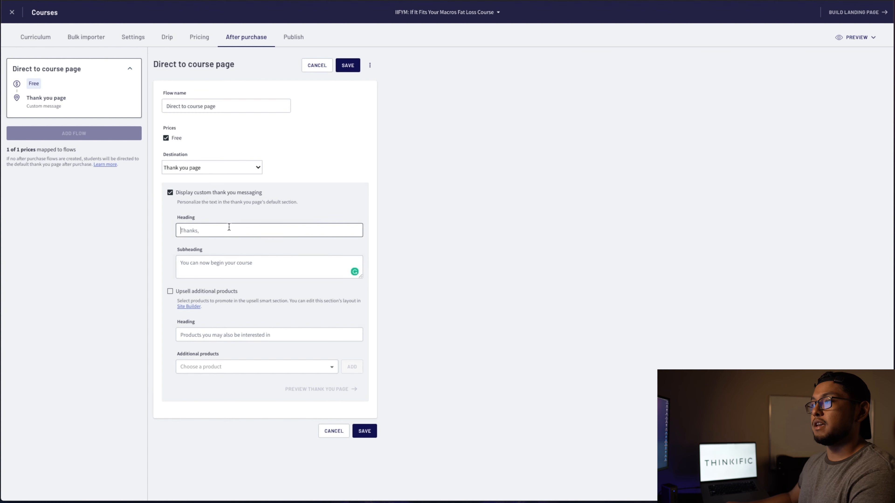
click(236, 258)
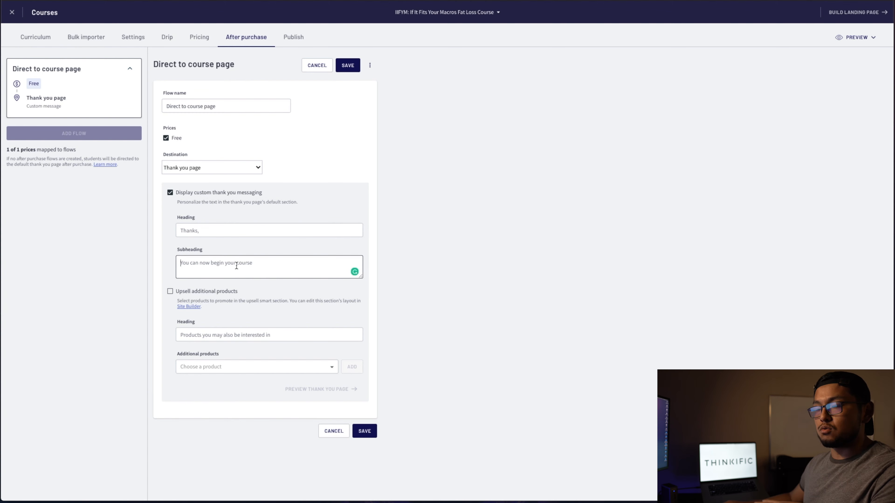
click(194, 293)
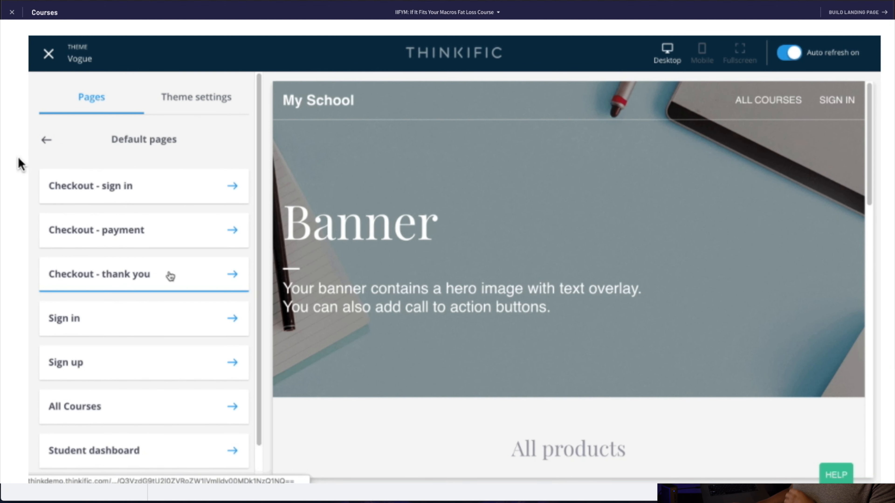
Examine the Thinkific Help Center demonstration of adding an Upsells smart section to the Checkout - thank you page
click(186, 279)
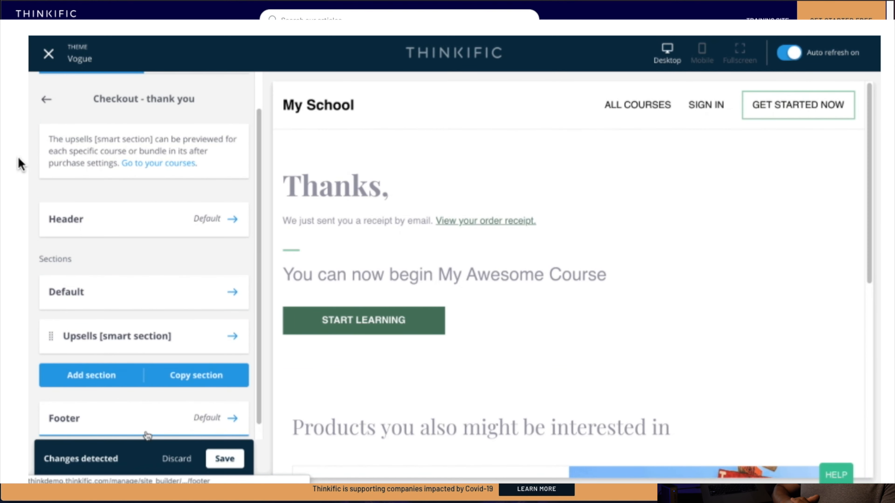
click(225, 458)
scroll(455, 289, down, 3)
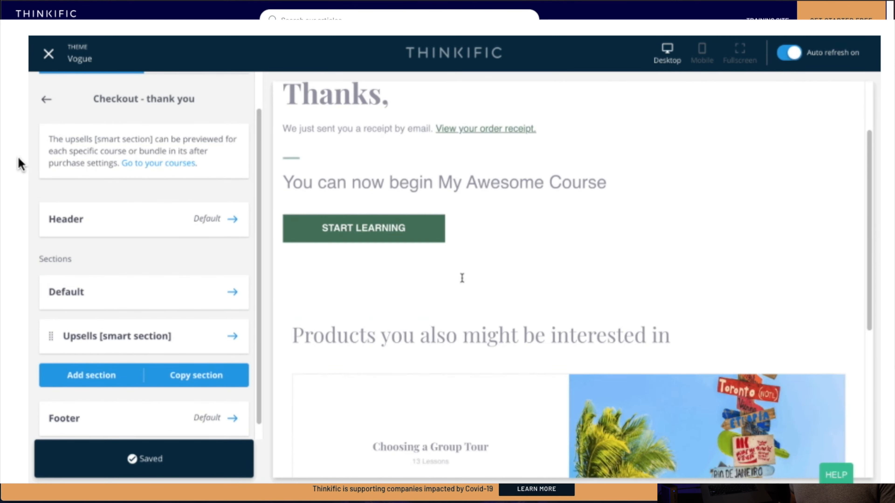
scroll(462, 278, down, 5)
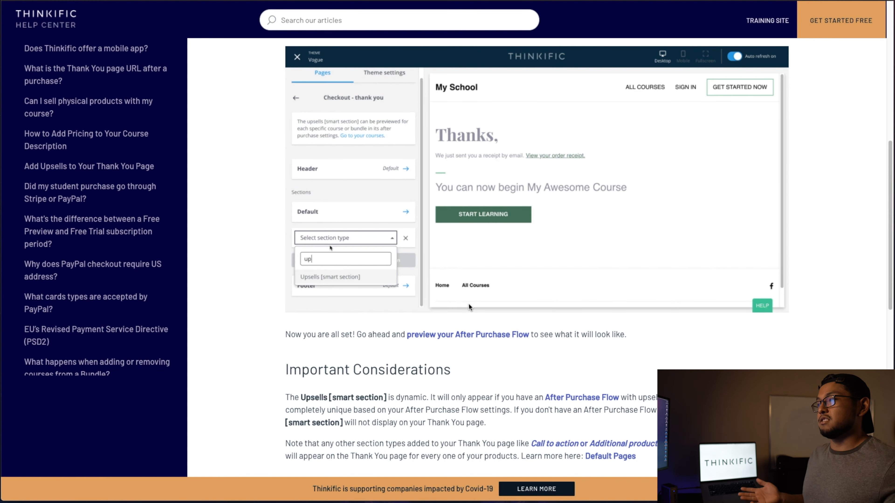
scroll(383, 372, down, 1)
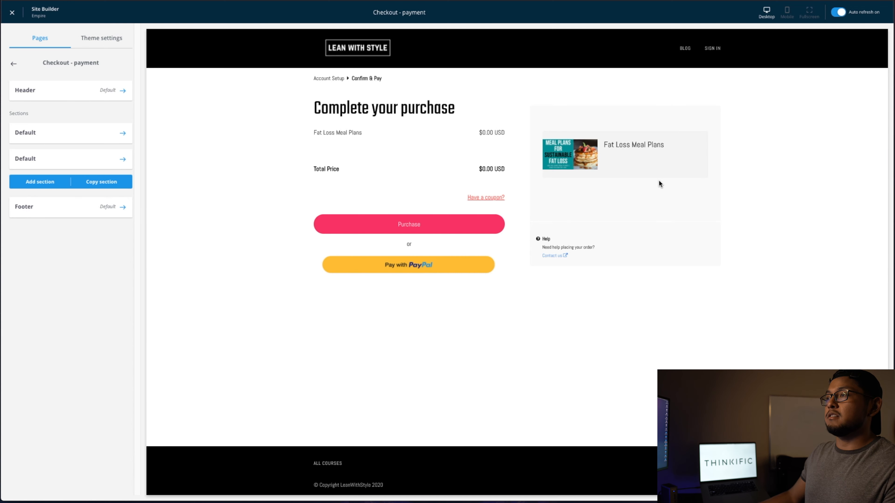
Inspect the default sections of the Checkout - payment page for editable settings
click(65, 159)
click(13, 64)
click(54, 153)
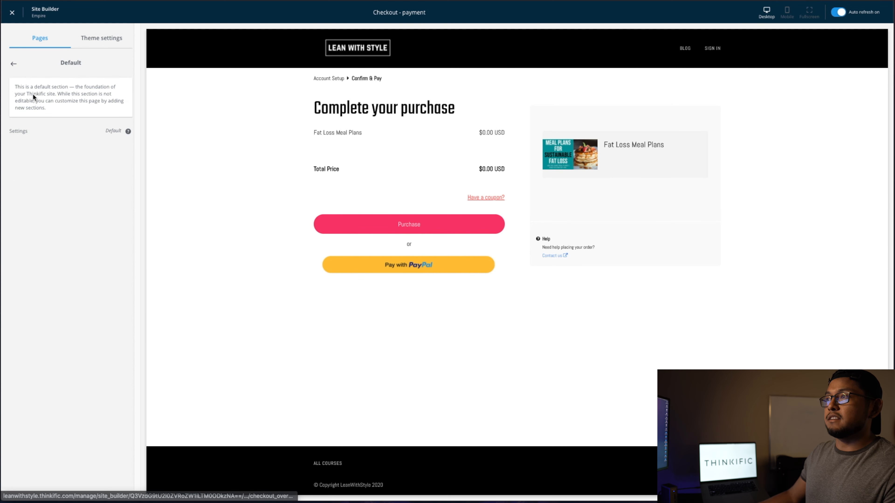
Add a Call to action section and a Frequently asked questions section to the Checkout - payment page and review them in the preview
click(14, 63)
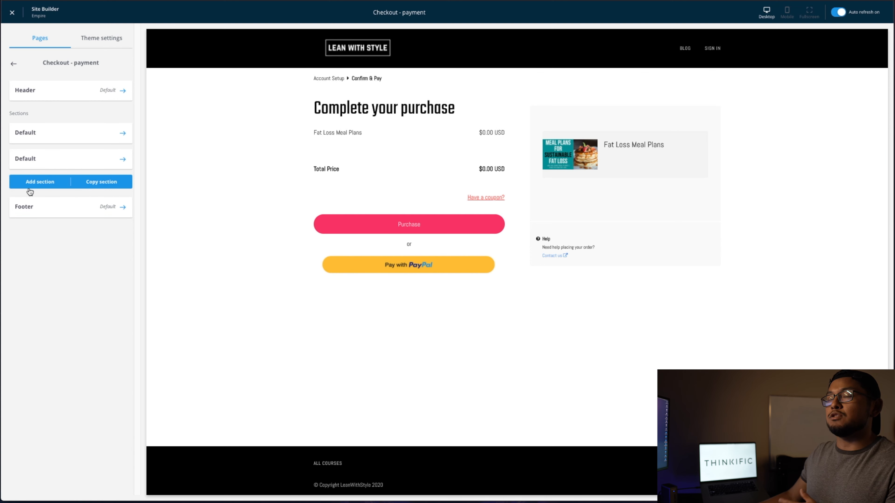
click(17, 184)
click(32, 187)
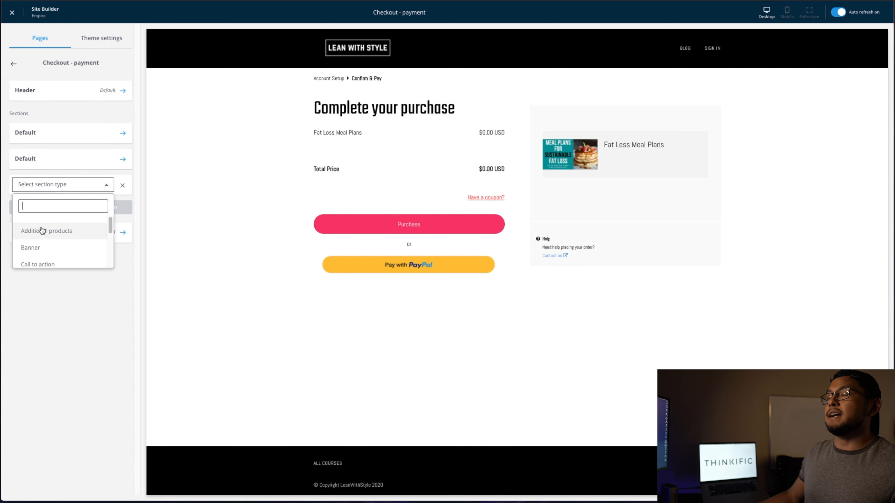
click(40, 232)
click(51, 266)
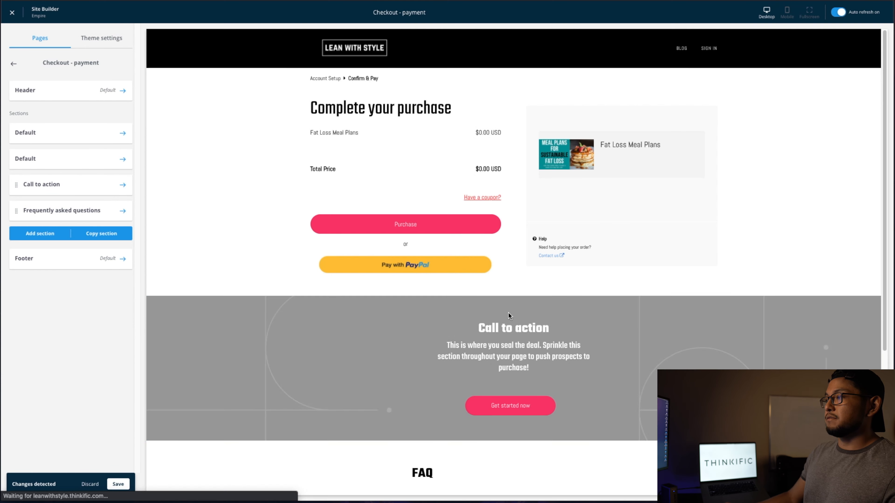
scroll(513, 341, down, 4)
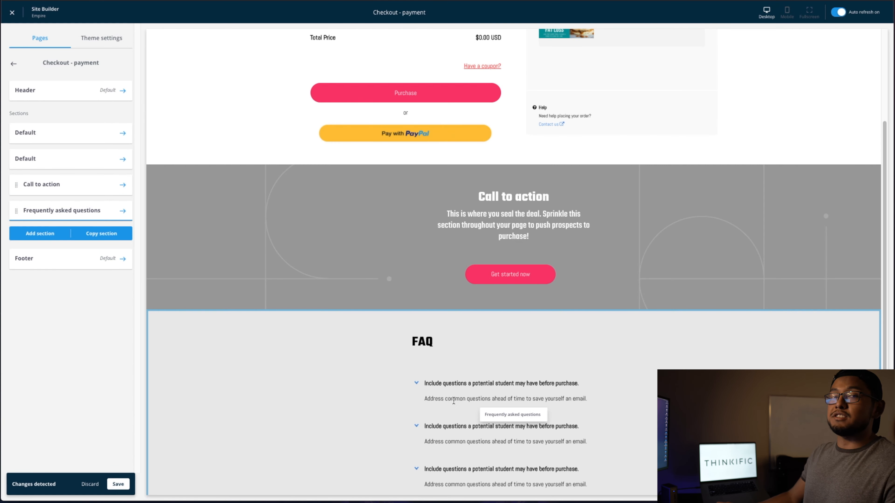
scroll(451, 397, up, 4)
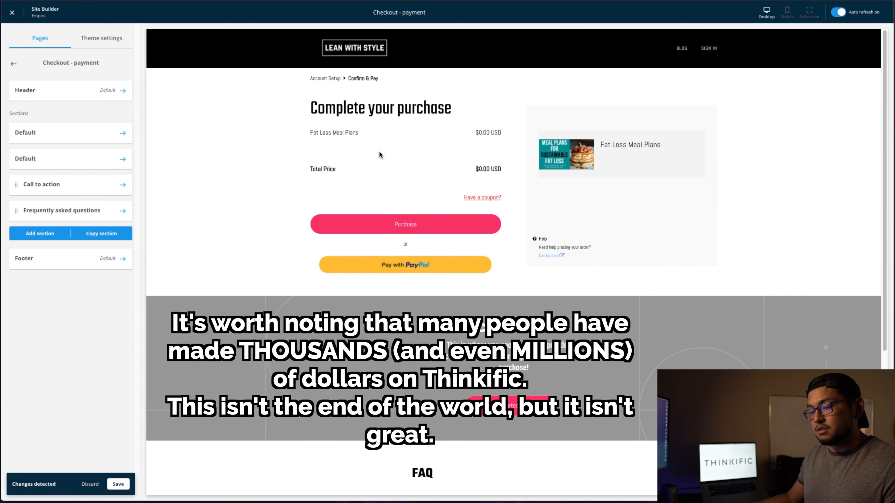
scroll(344, 192, down, 6)
scroll(544, 310, up, 6)
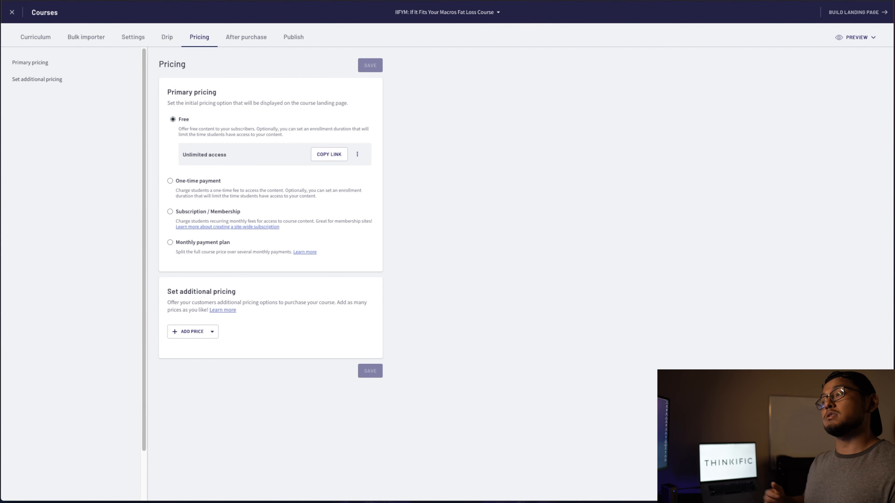
Try One-time payment as the course's primary pricing, and switch it to a Subscription / Membership of $99 paid every 1 month
click(170, 181)
click(210, 236)
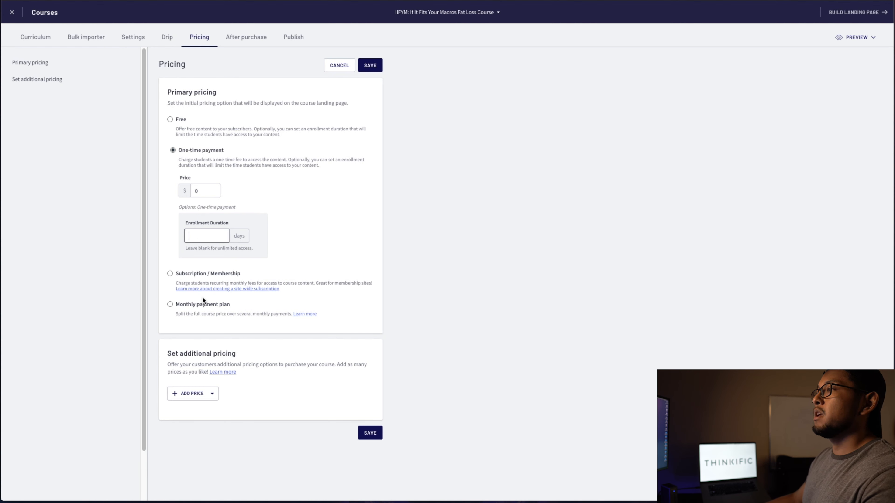
click(201, 274)
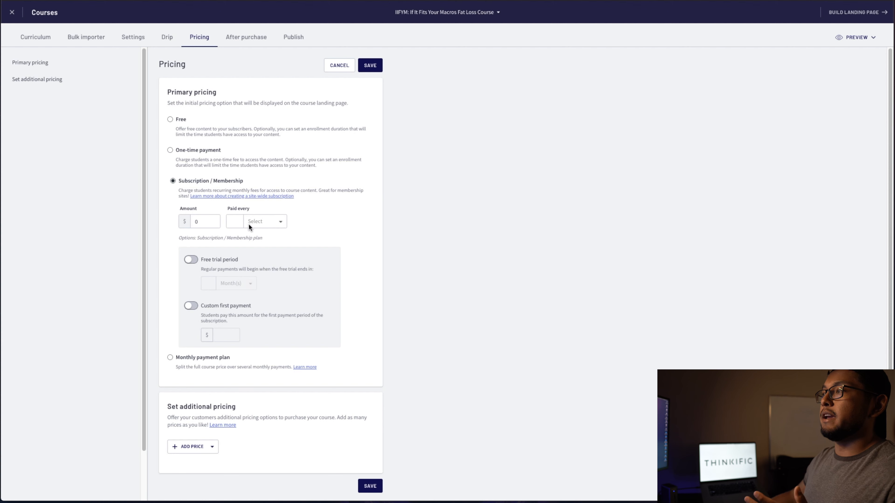
click(213, 222)
text(99)
Enable a 14-day free trial period for the subscription and replace it with a custom first payment of $49
click(190, 260)
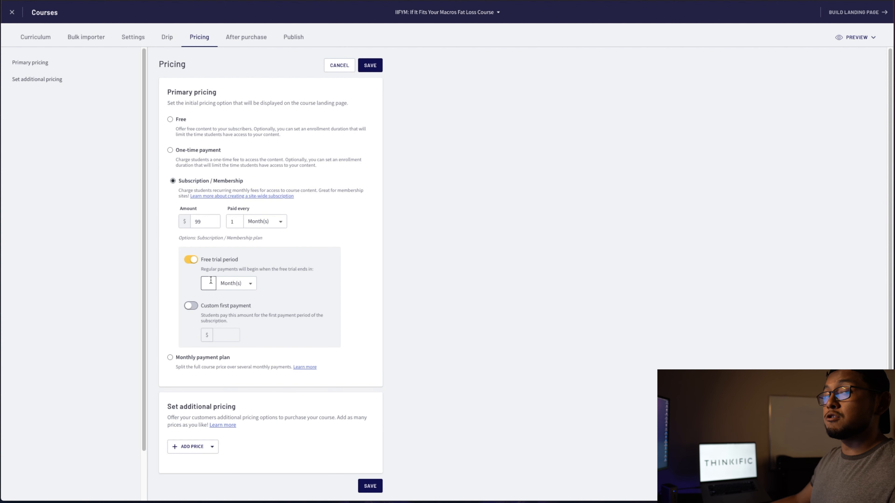
click(249, 284)
click(191, 306)
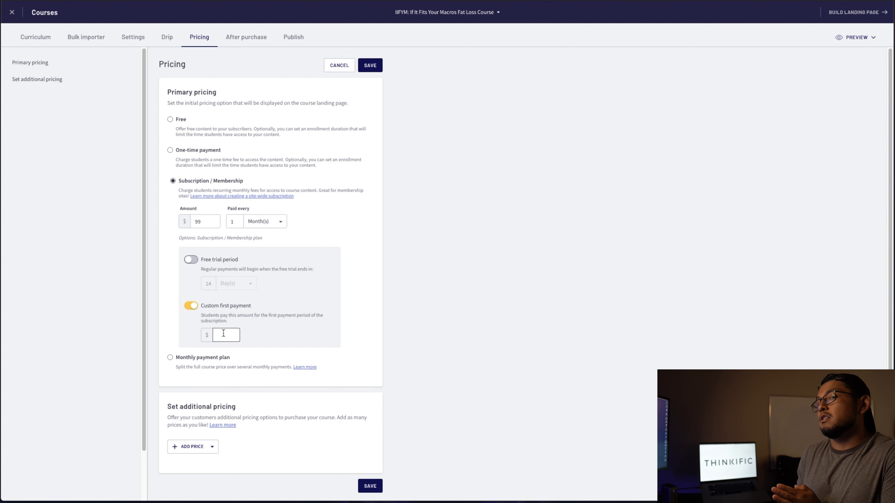
text(49)
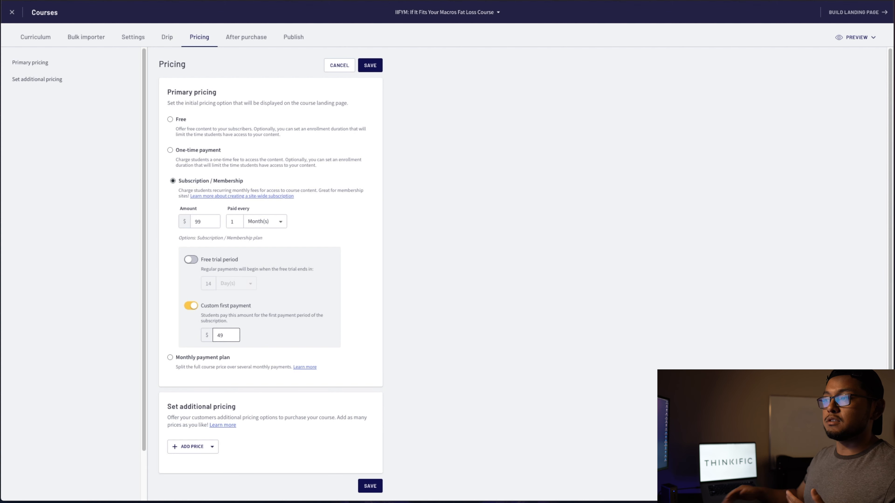
Set the primary pricing to a Monthly payment plan with a price per payment of $3 and 499 total months
click(170, 358)
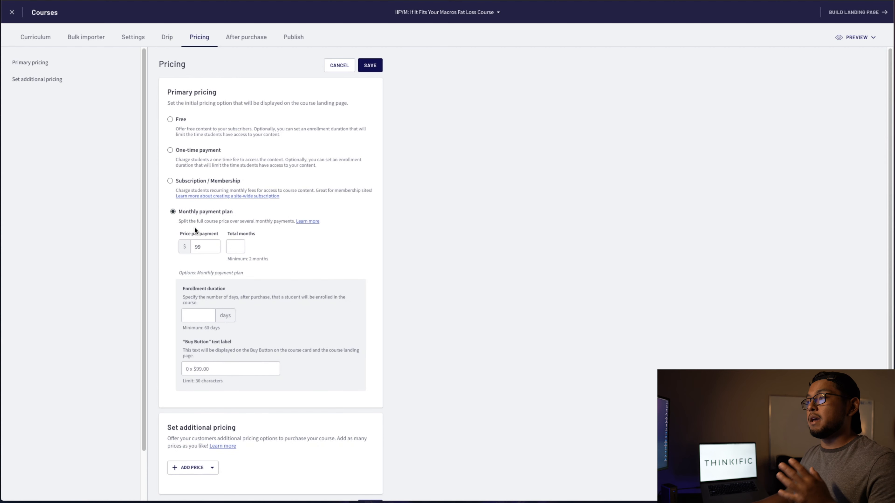
drag(213, 221, 277, 224)
drag(285, 185, 287, 185)
click(285, 202)
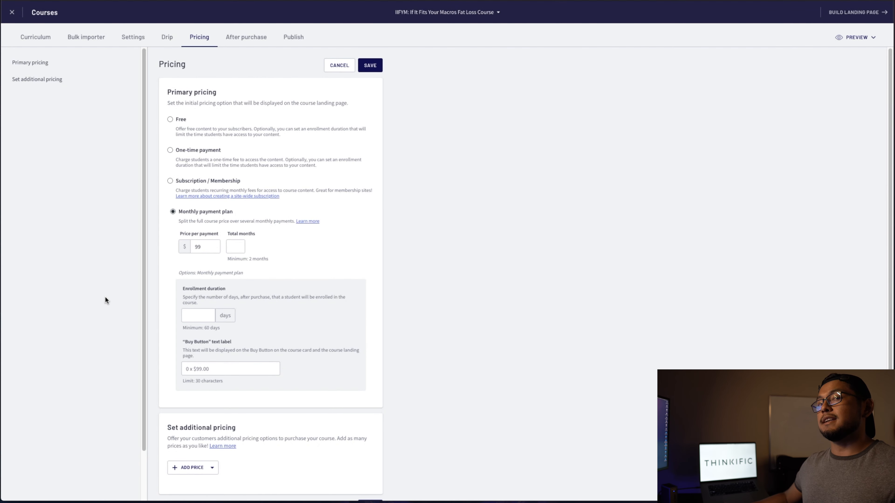
double_click(203, 247)
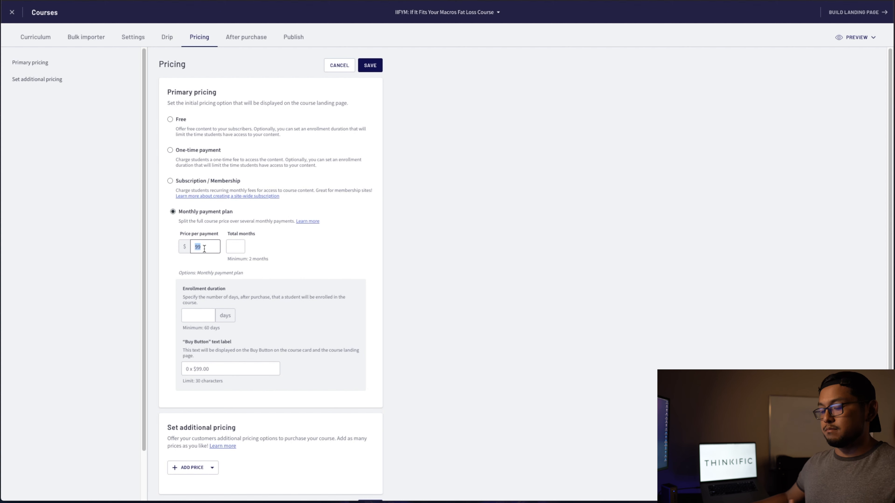
text(3)
click(244, 246)
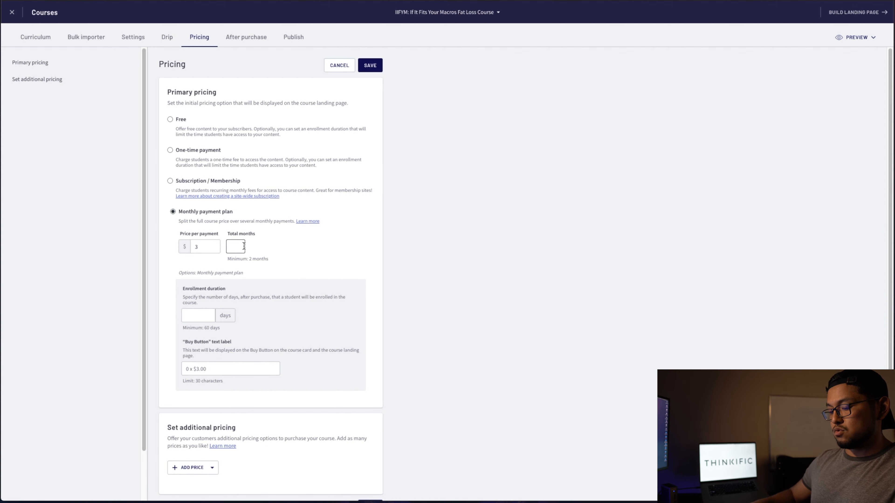
text(499)
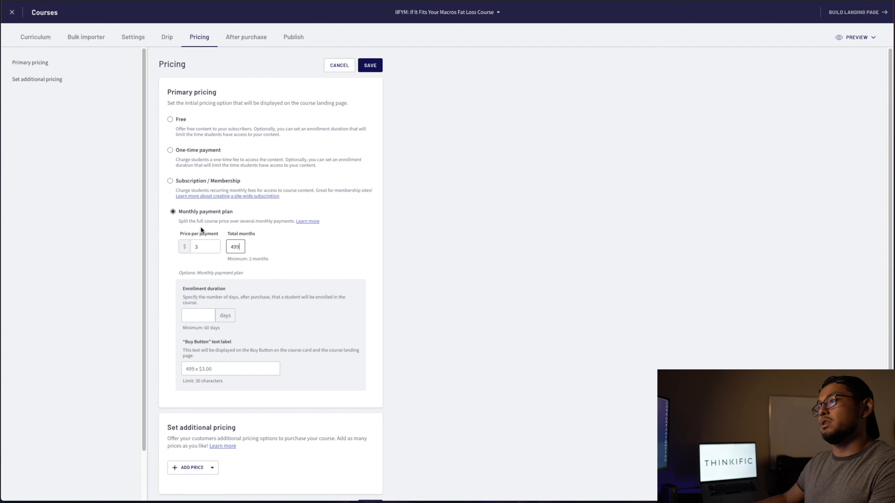
Choose Monthly payment plan as the type of the course's additional pricing option
scroll(201, 229, down, 1)
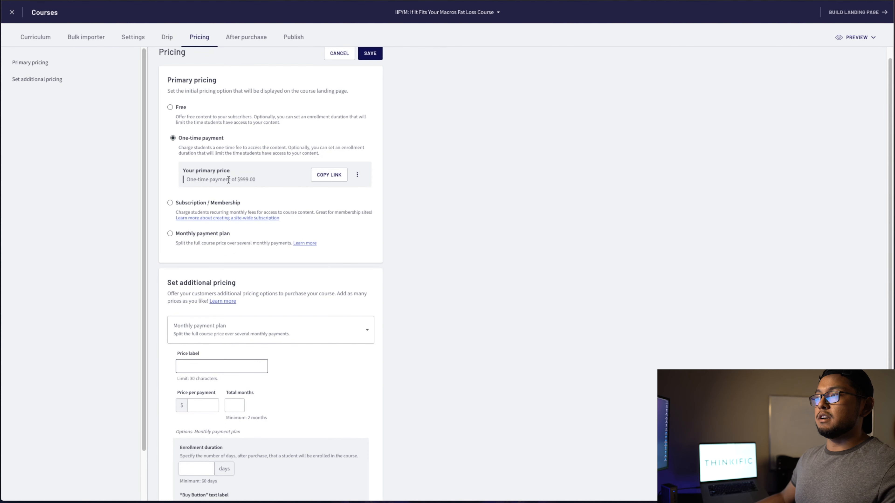
scroll(270, 399, down, 1)
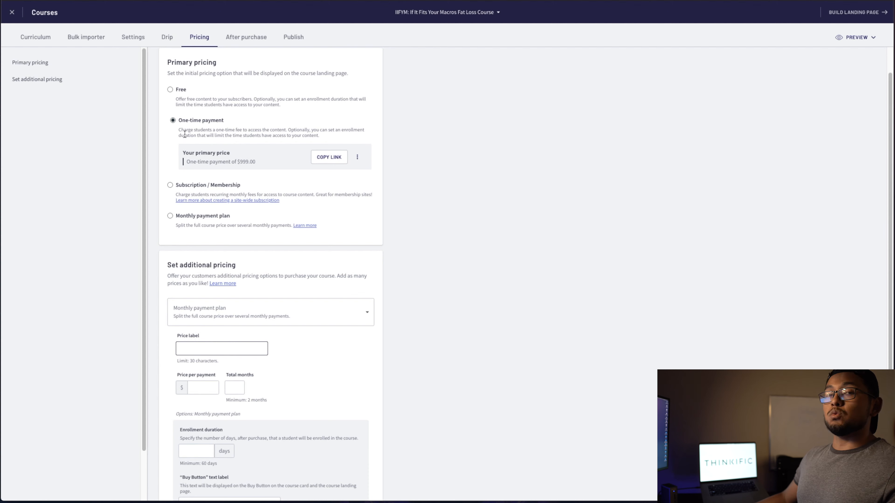
click(203, 312)
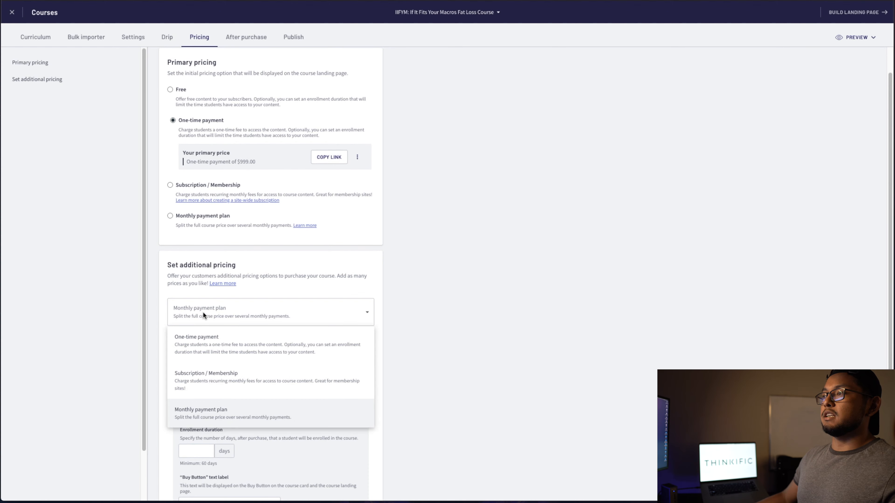
click(227, 418)
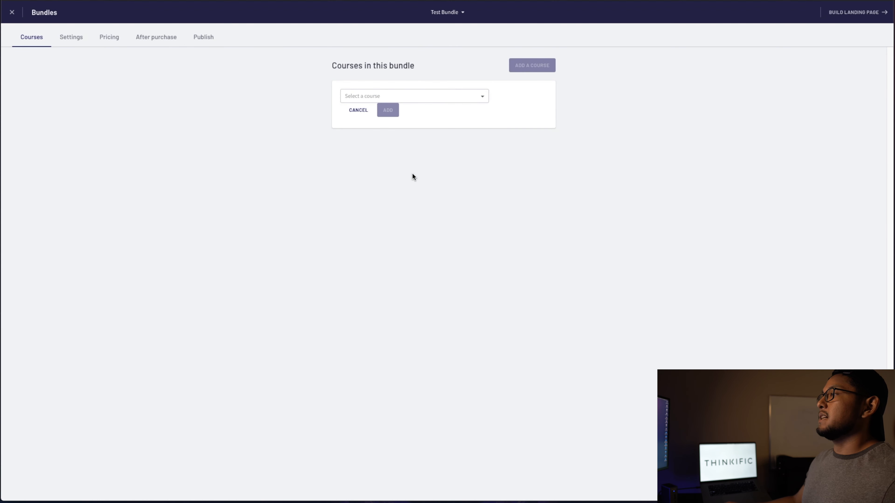
Add the IIFYM: If It Fits Your Macros Fat Loss Course to the Test Bundle
click(418, 96)
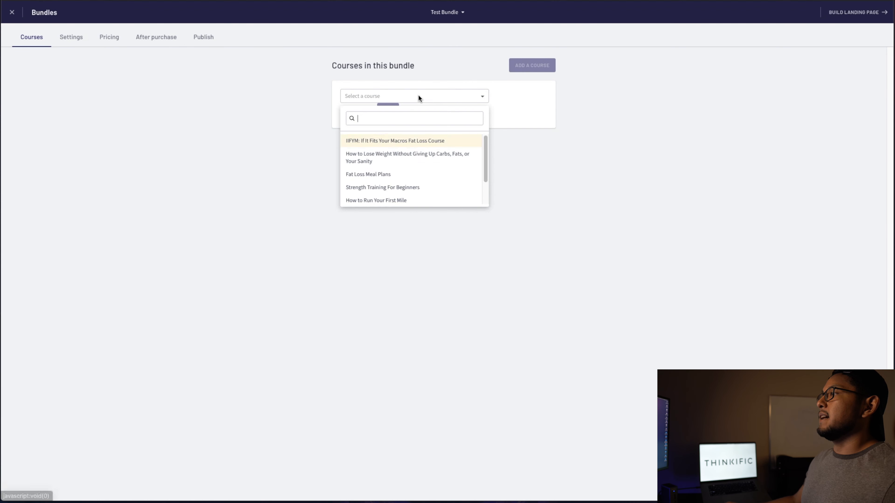
click(372, 141)
click(386, 108)
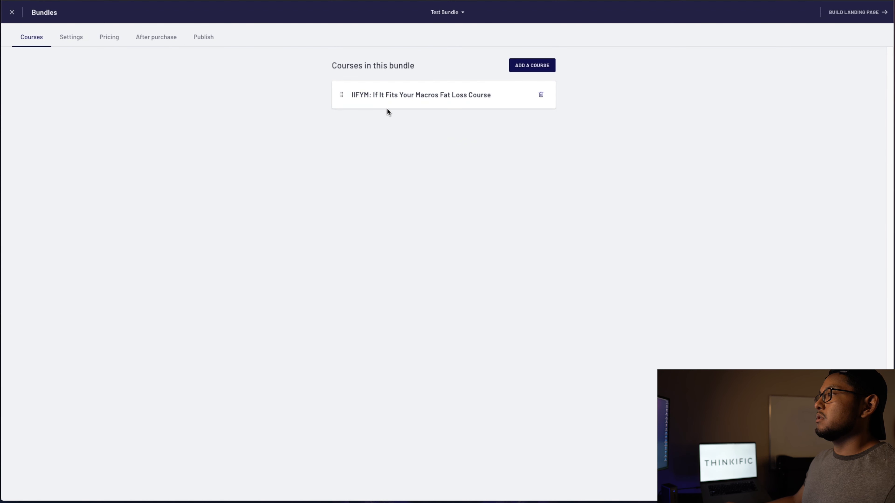
Examine the Test Bundle's basic settings, image and description, pricing, after-purchase and publish options
click(71, 43)
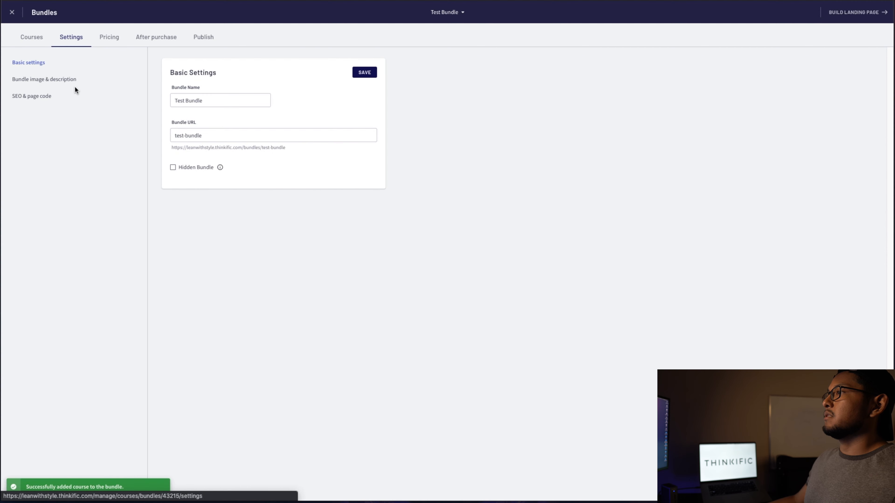
click(48, 83)
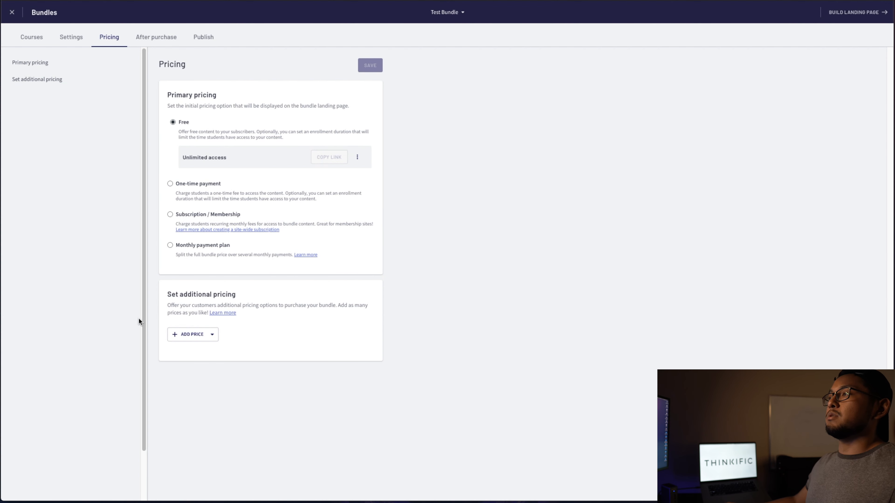
click(152, 39)
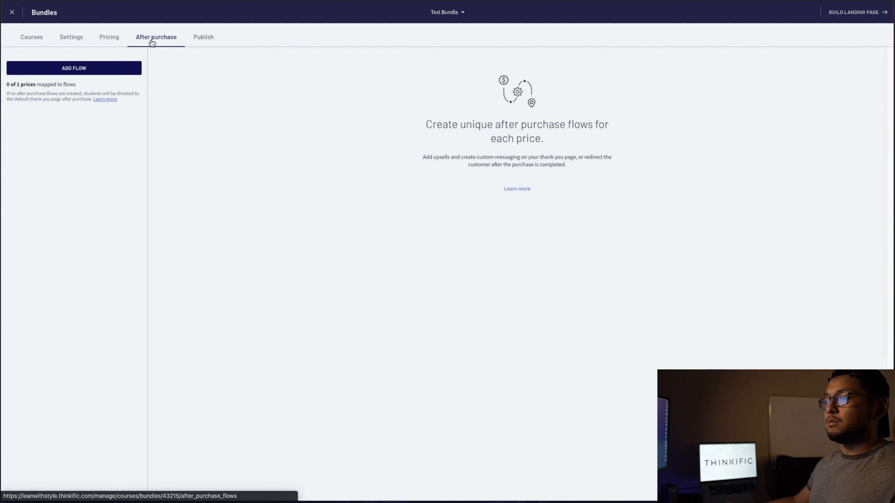
click(209, 39)
click(41, 42)
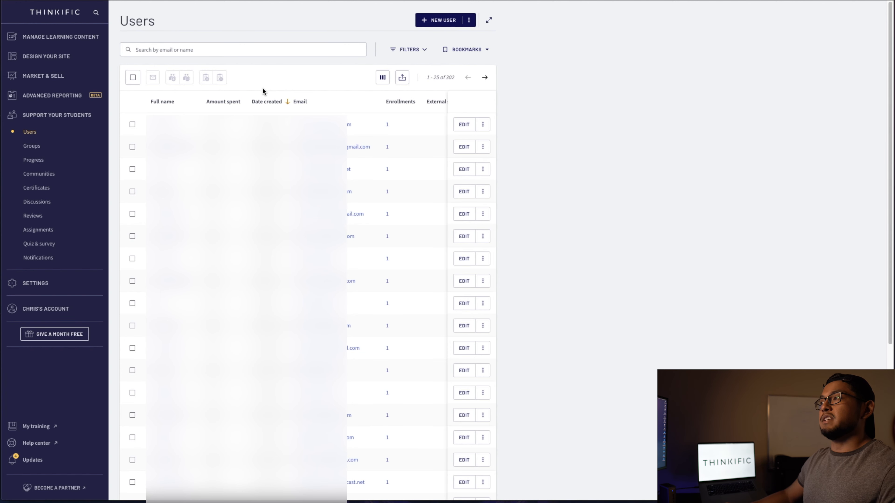
Select all users across every page of the Users list and start an email to them
click(133, 77)
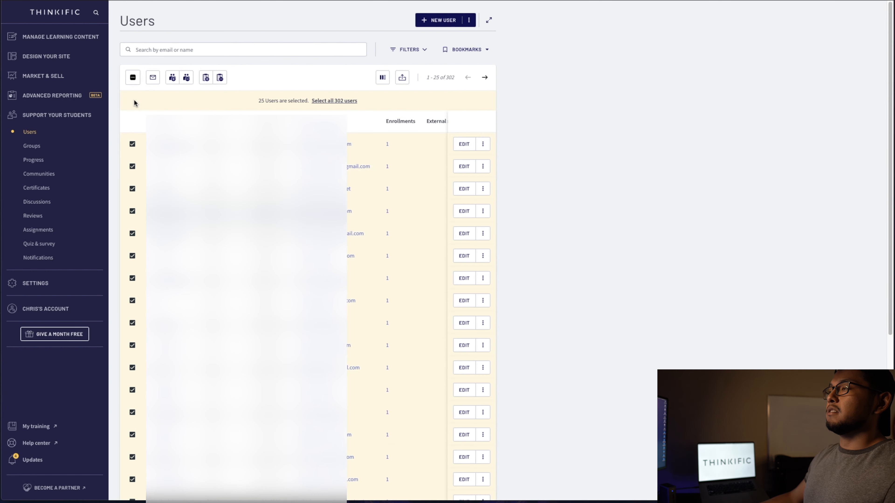
click(343, 101)
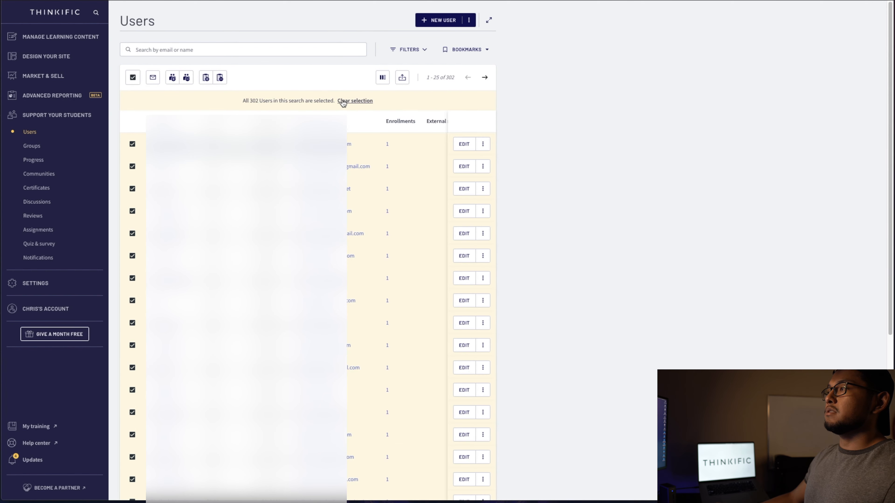
click(153, 78)
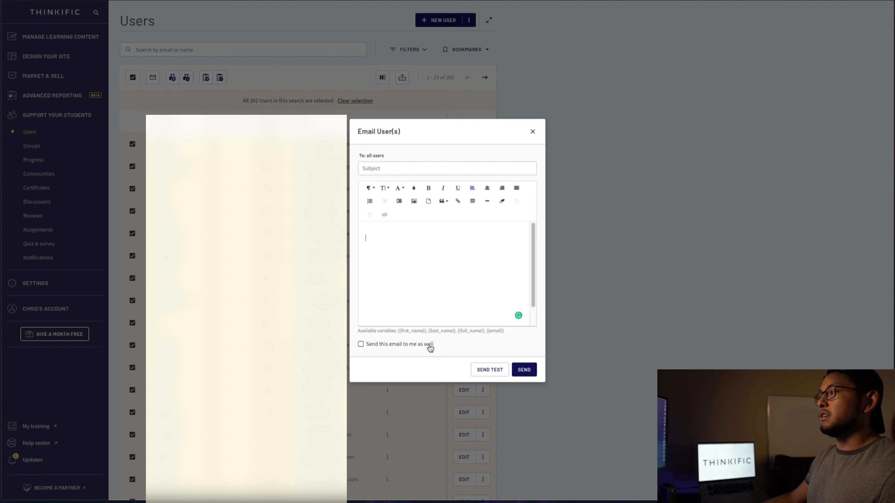
Begin the email body with the greeting "hey" and the {{first_name}} variable
drag(399, 332, 423, 333)
click(424, 333)
click(395, 245)
text(hey {{)
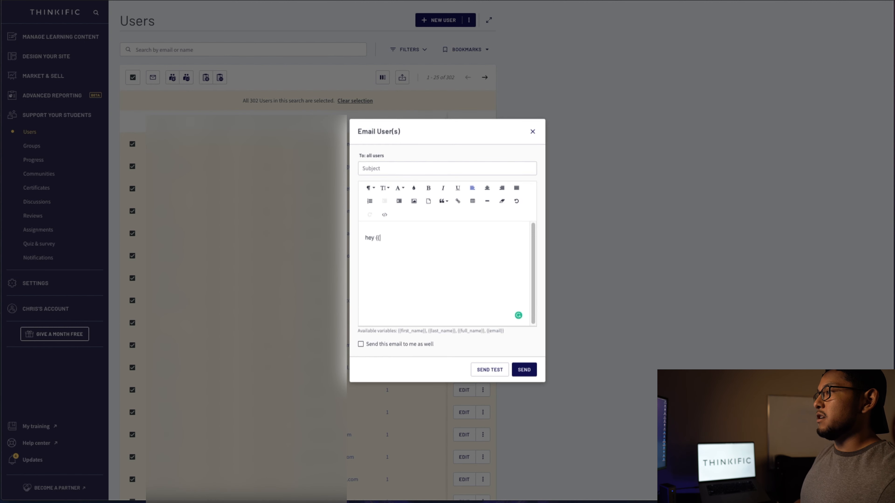
text(first_name}})
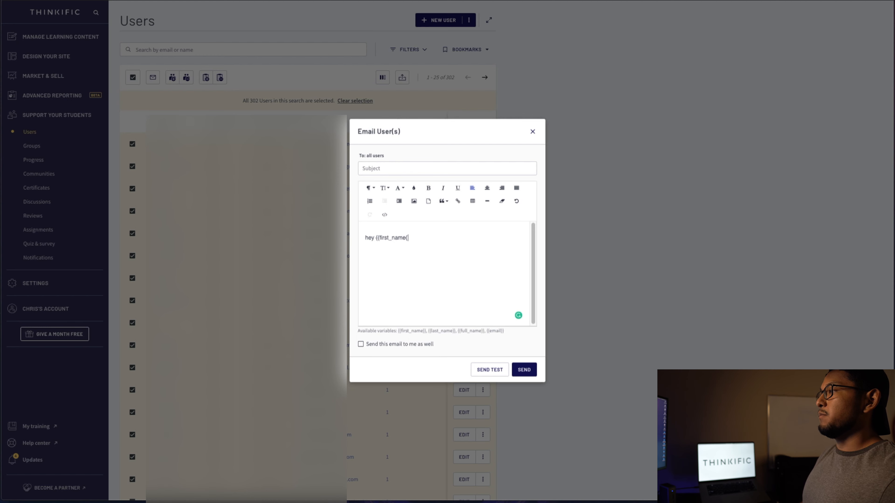